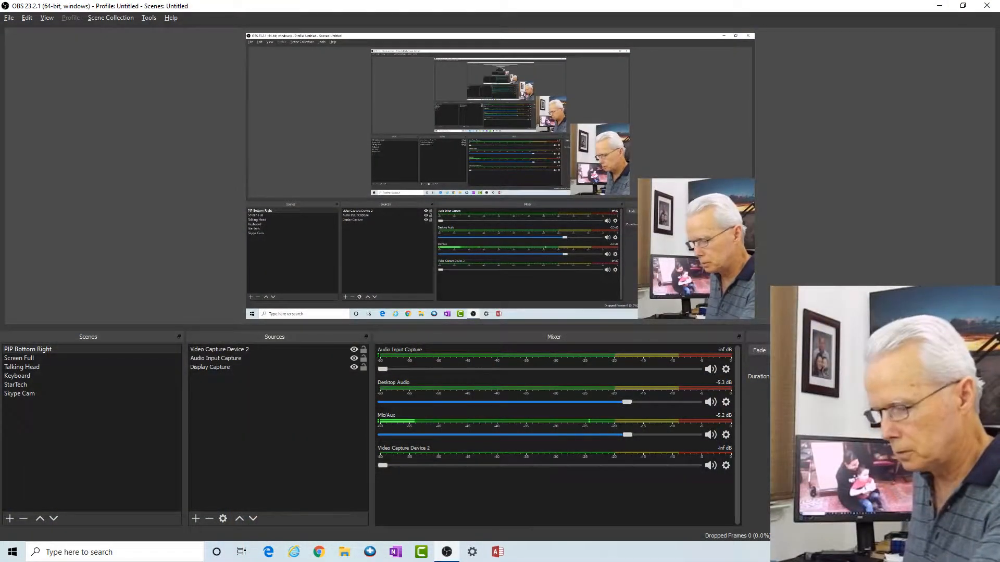
Step: Hide OBS Studio and bring the LogMeIn Rescue Technician Console to the front
key(super+d)
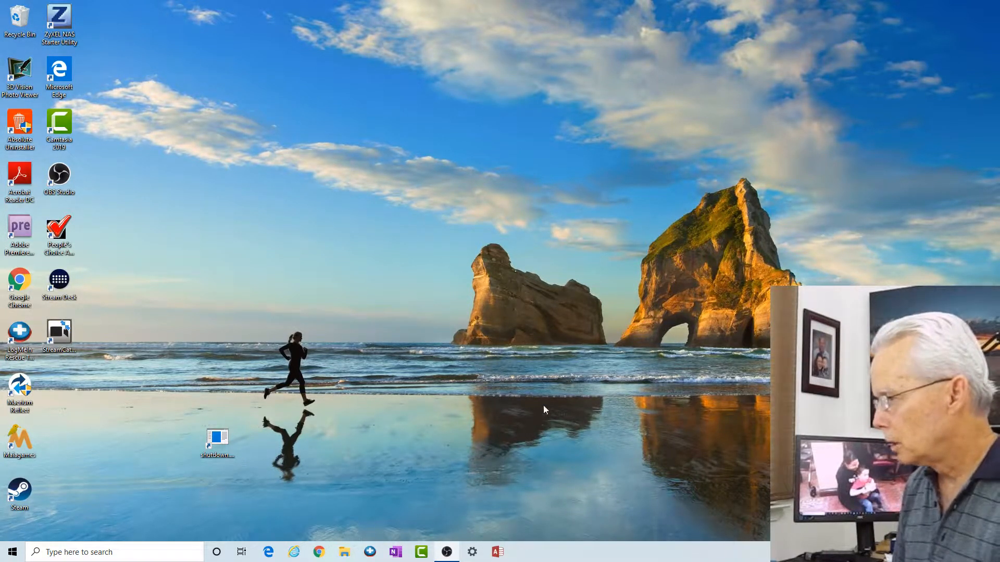
click(370, 552)
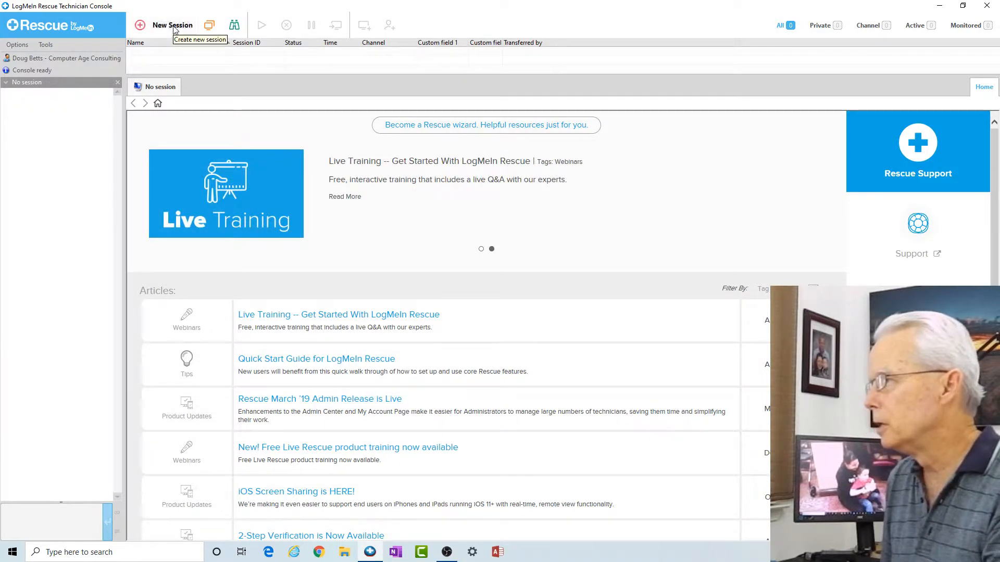
Step: Create a new session under the customer's name and generate its 6-digit PIN code
click(172, 26)
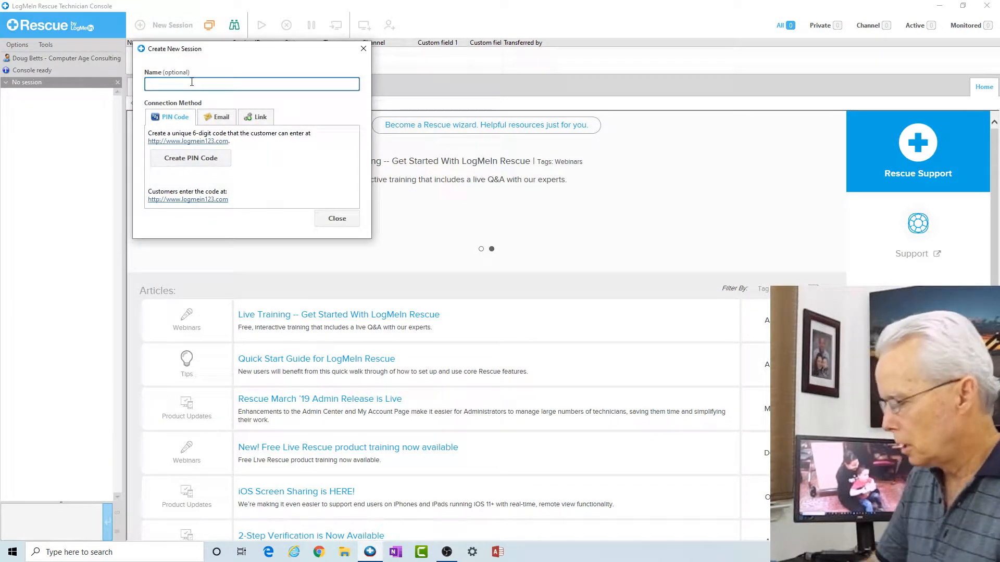
text(Edwar)
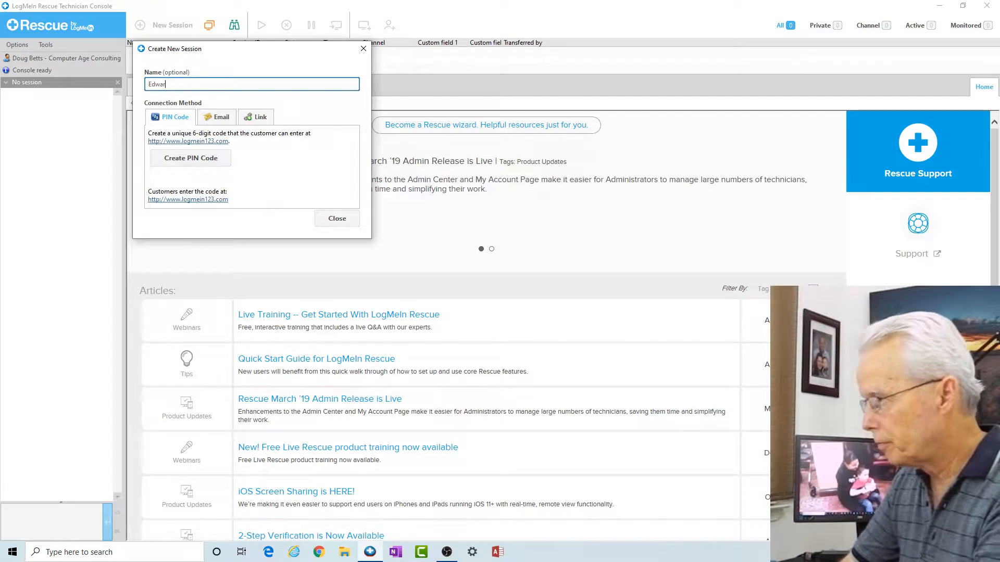
text(d)
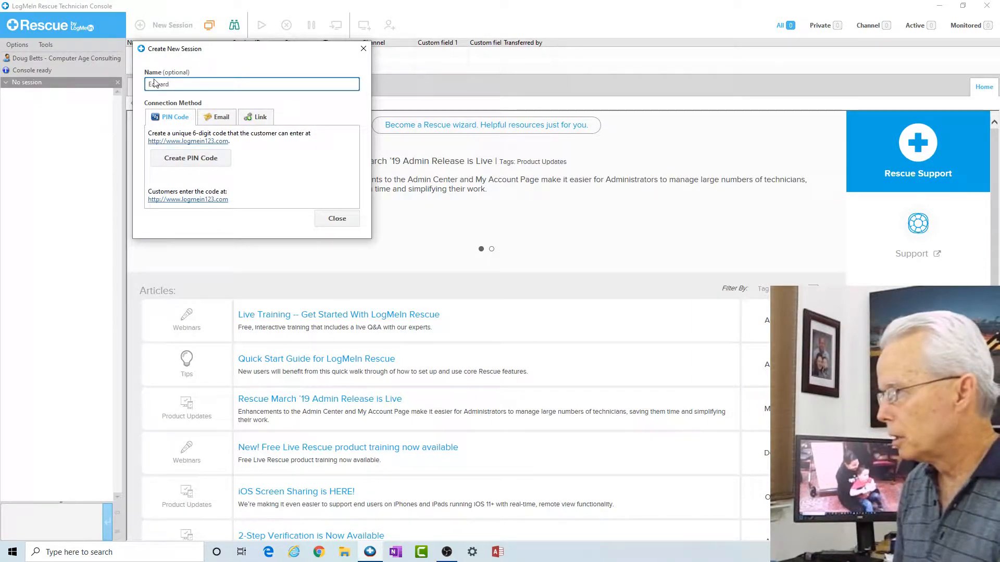
click(187, 158)
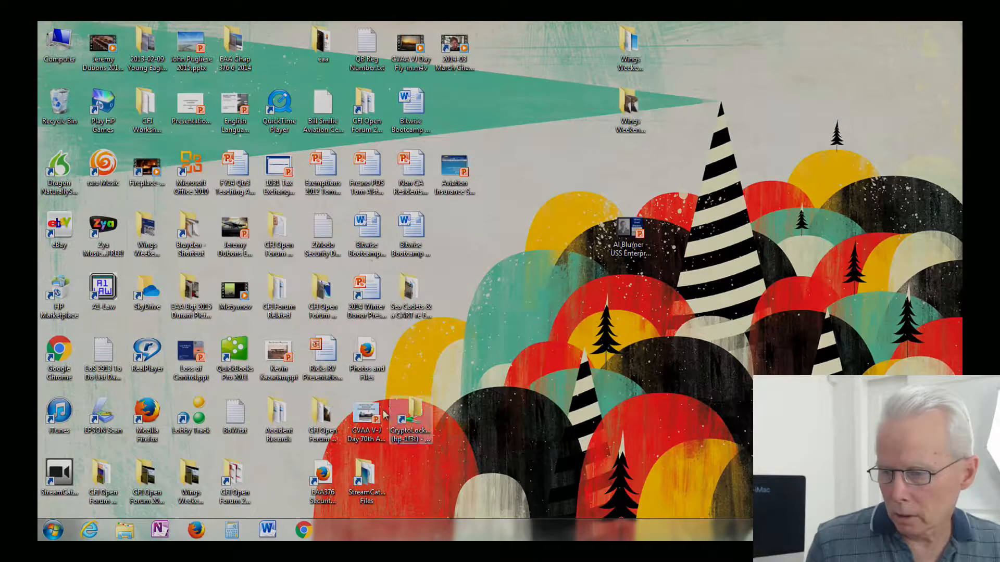
Step: Go to logmein123.com in Internet Explorer to reach the Support Connection page
click(89, 532)
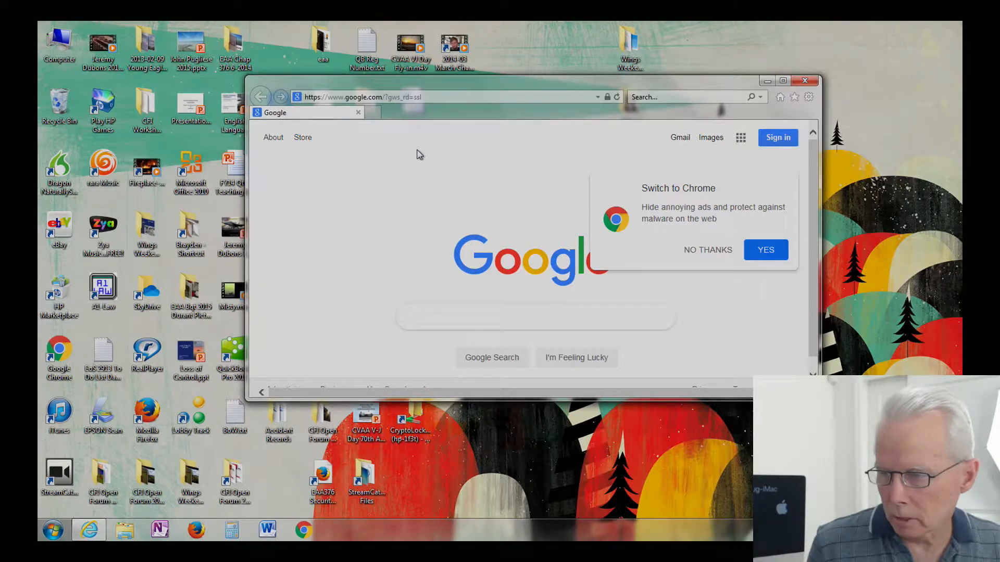
click(433, 97)
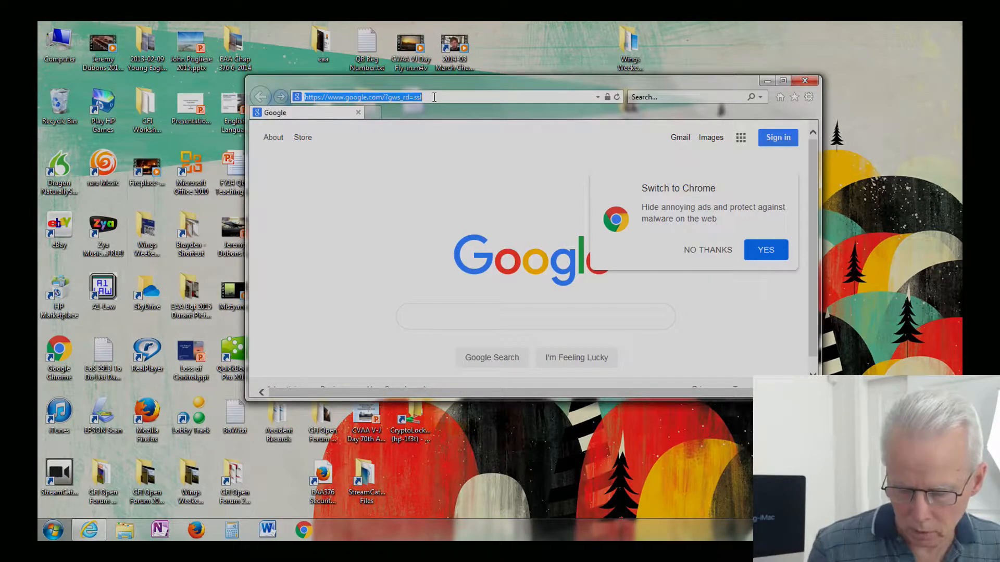
key(BackSpace)
text(logmein123.com/)
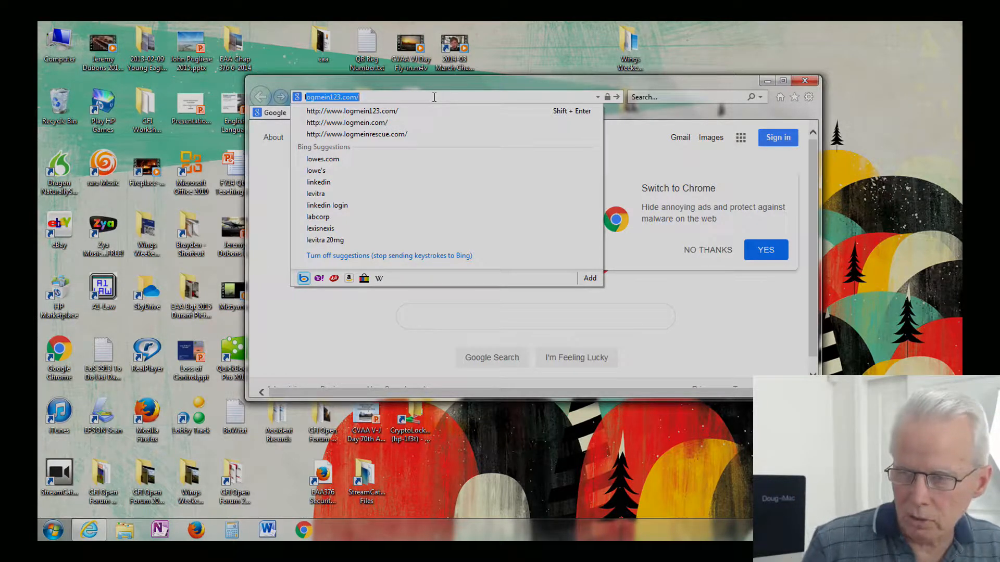
key(Return)
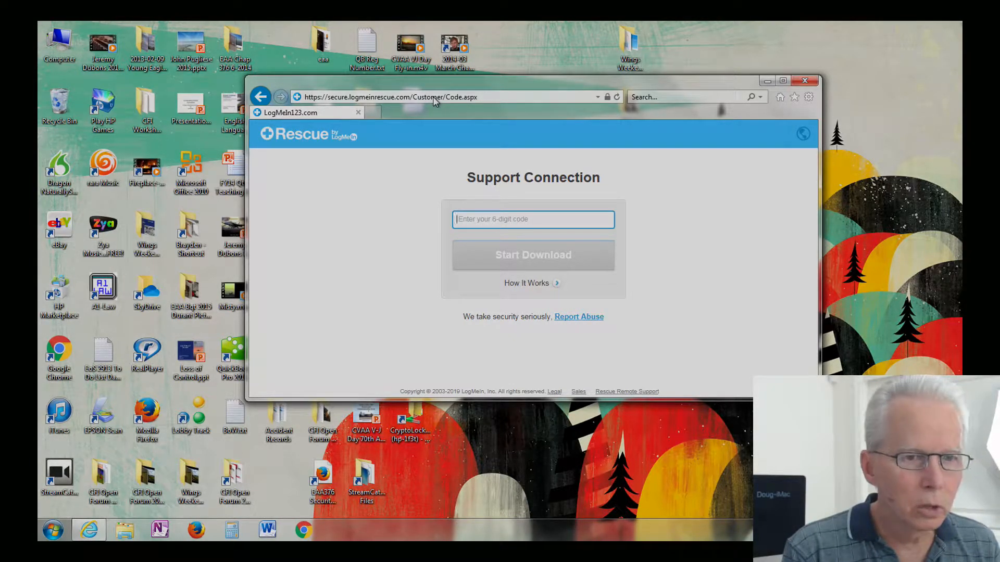
Step: Enter the session's 6-digit PIN code and start downloading the Rescue applet
text(6)
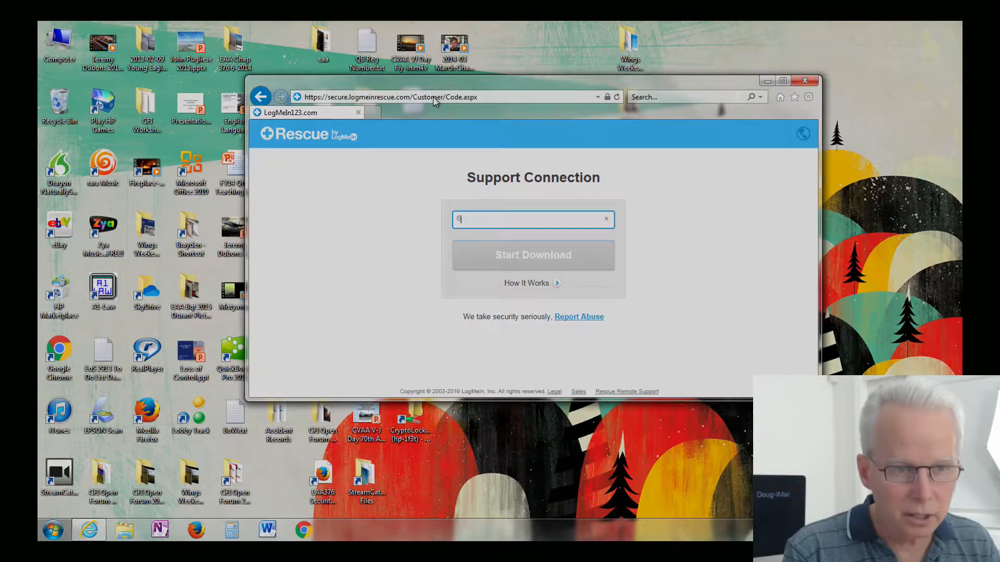
text(668)
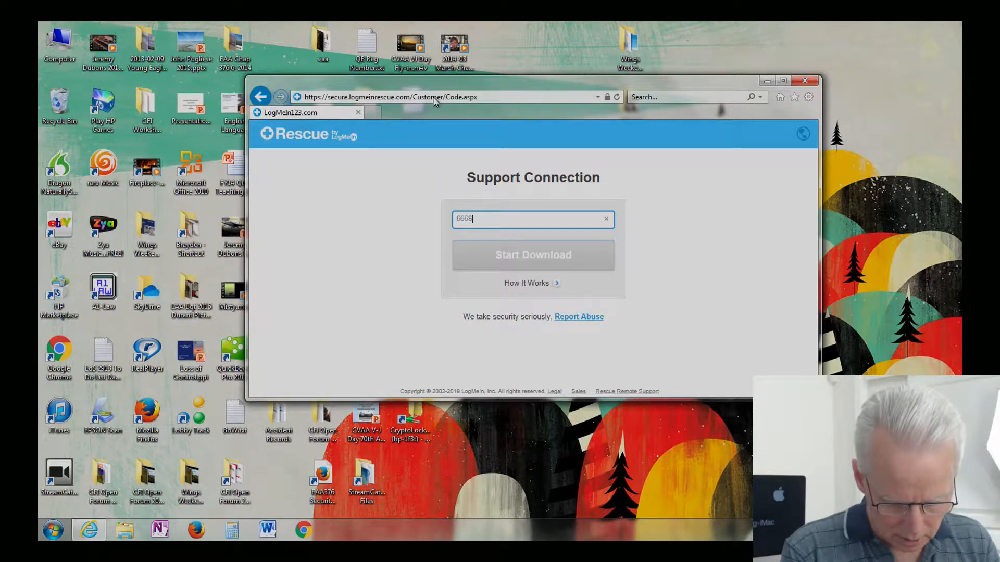
text(61)
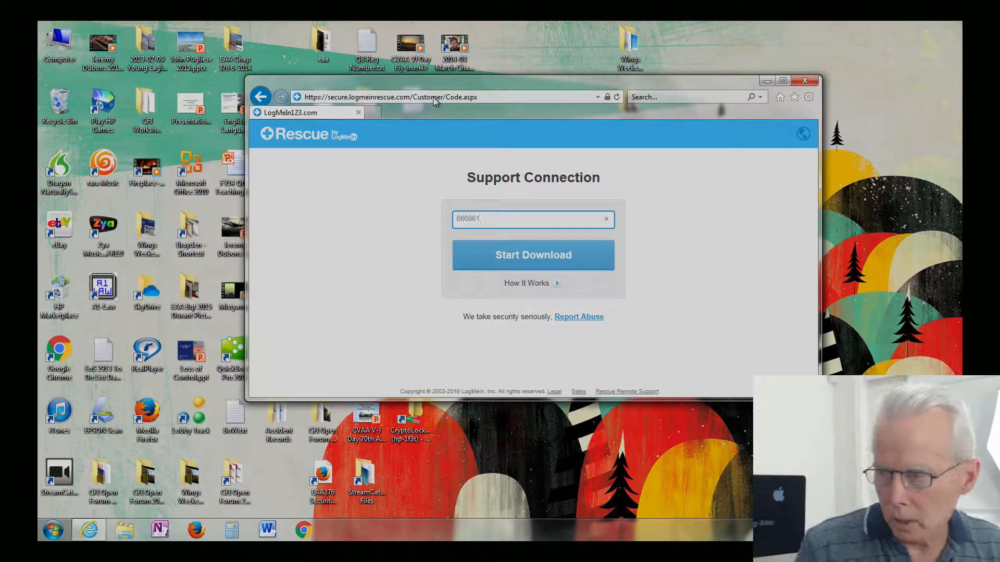
click(538, 259)
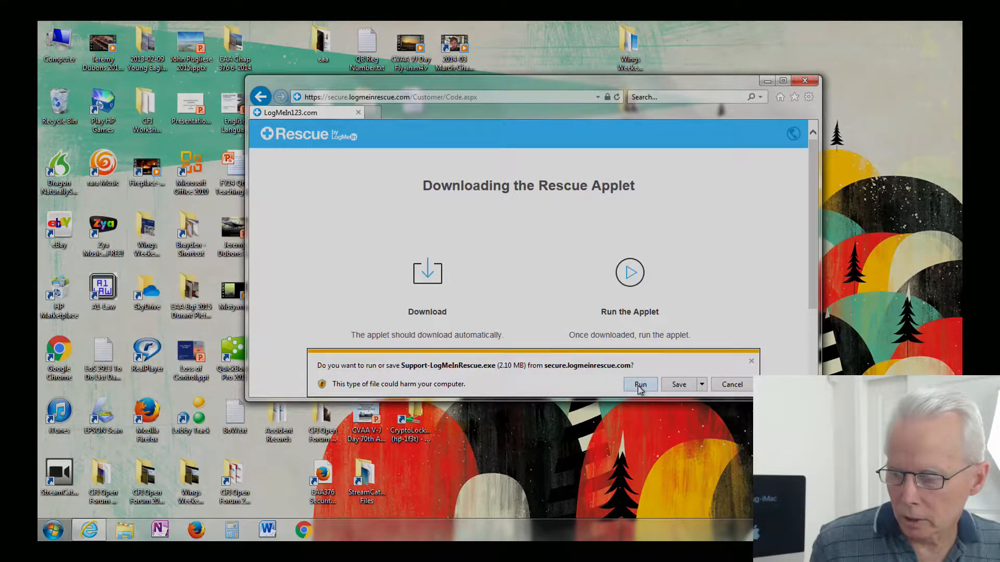
Step: Run the downloaded Support-LogMeInRescue.exe applet
click(640, 385)
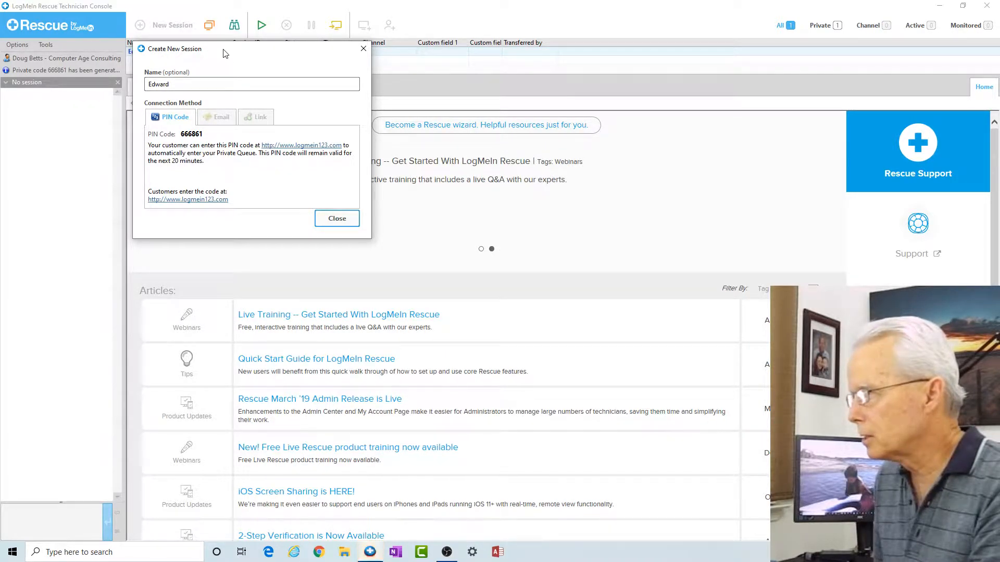
Step: Close the Create New Session dialog, leaving the customer's session Waiting in the list
drag(223, 50, 223, 74)
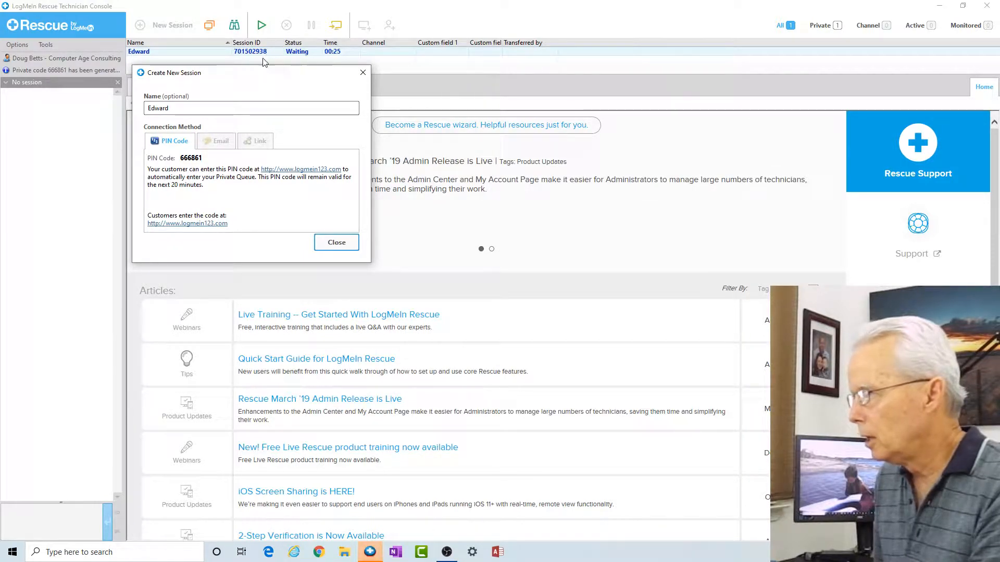
mouse_move(263, 80)
mouse_down()
mouse_move(259, 56)
mouse_move(261, 89)
mouse_up()
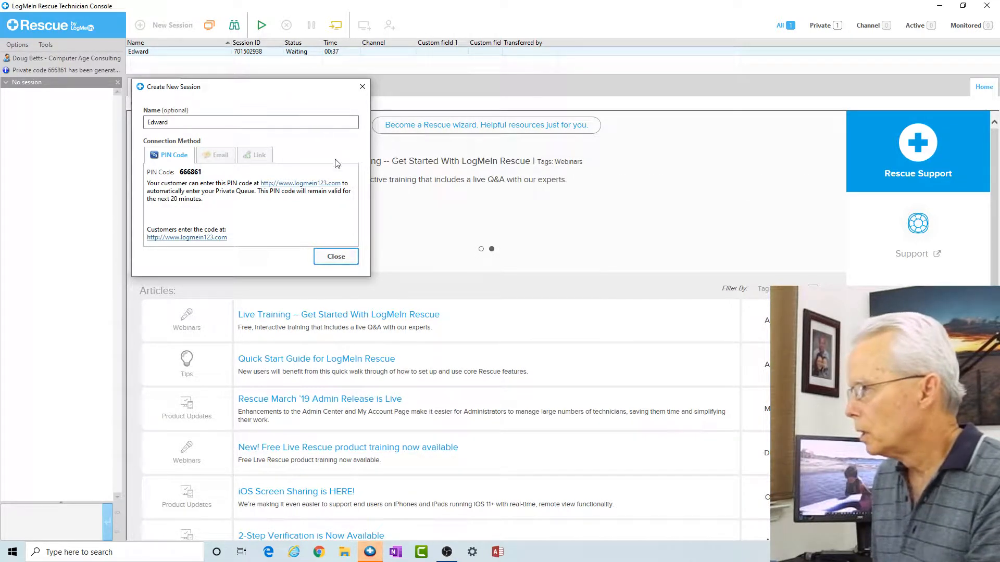
click(336, 257)
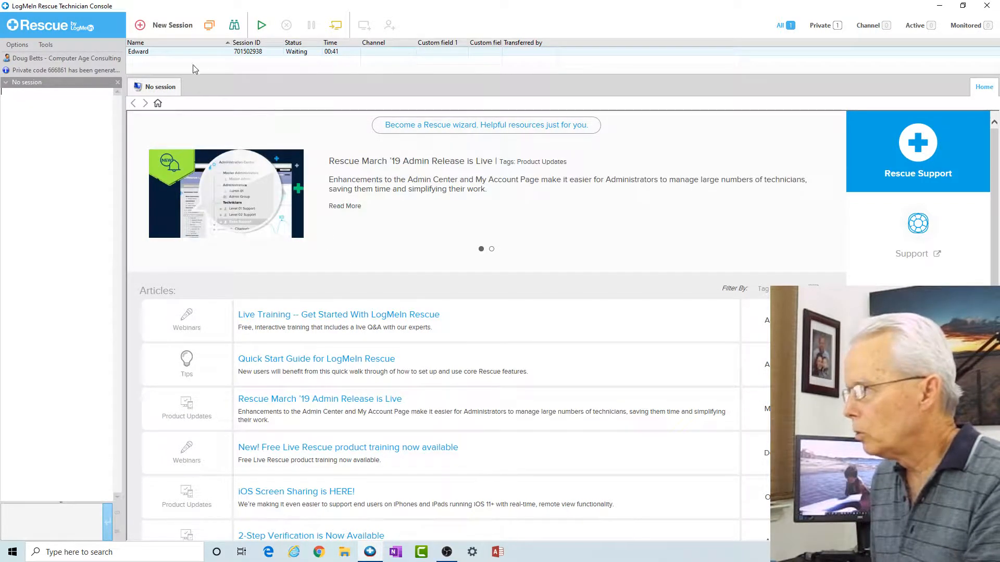
Step: Start the customer's waiting session so it becomes Active with Customer Desktop options
right_click(169, 52)
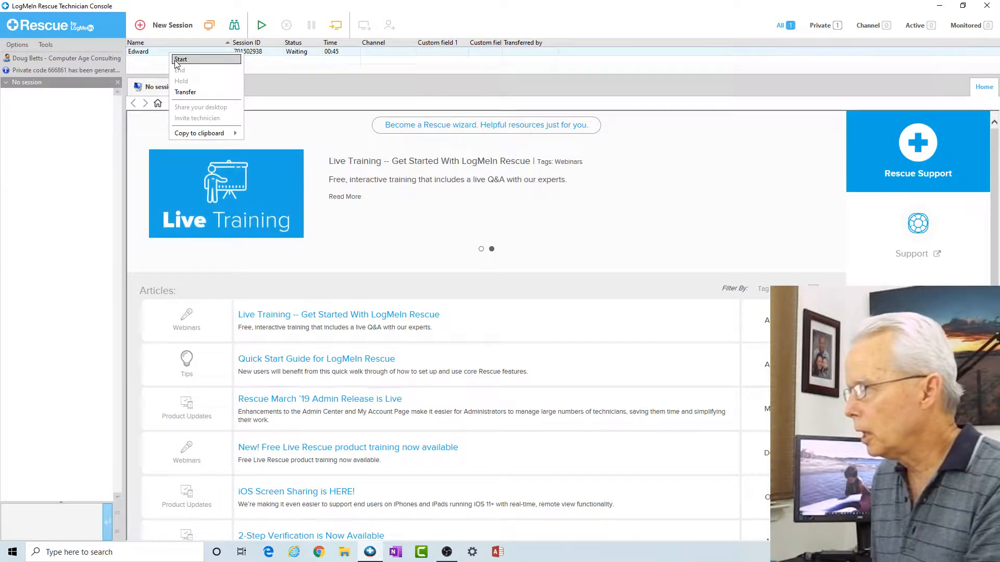
click(180, 59)
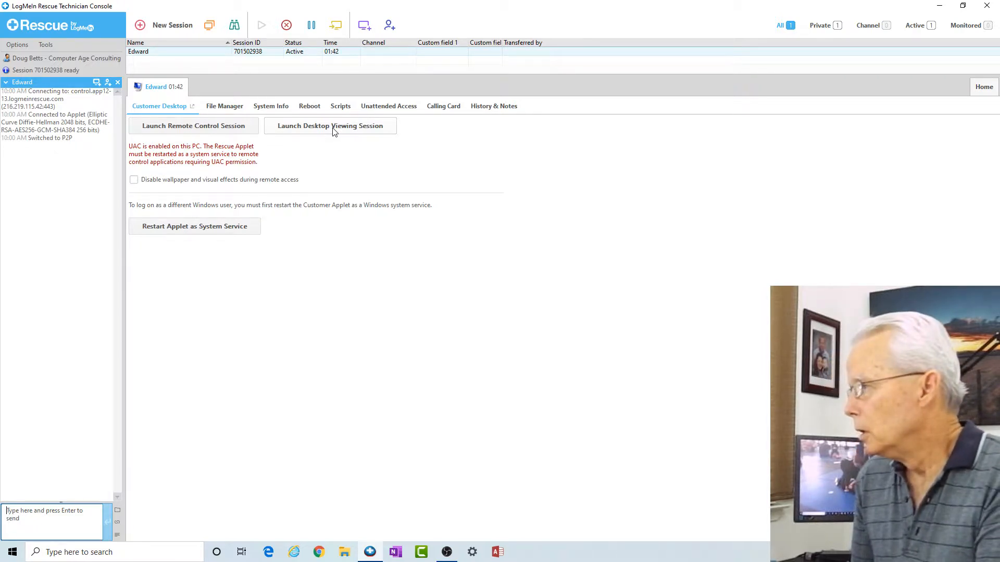
Step: Launch a desktop viewing session, sending the view-desktop request to the customer
click(334, 132)
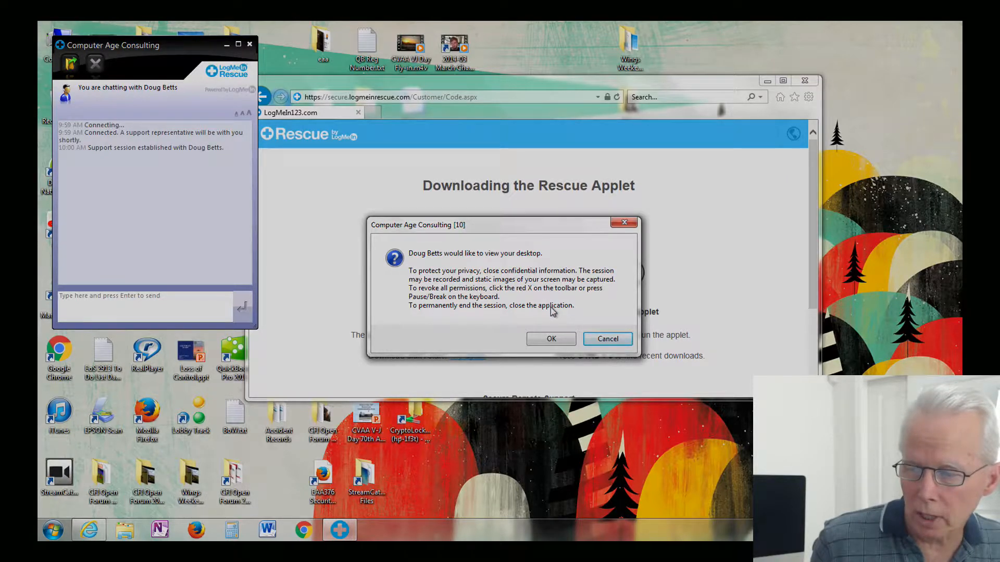
Step: Approve the view-desktop request on the customer's PC so their live desktop appears
click(552, 339)
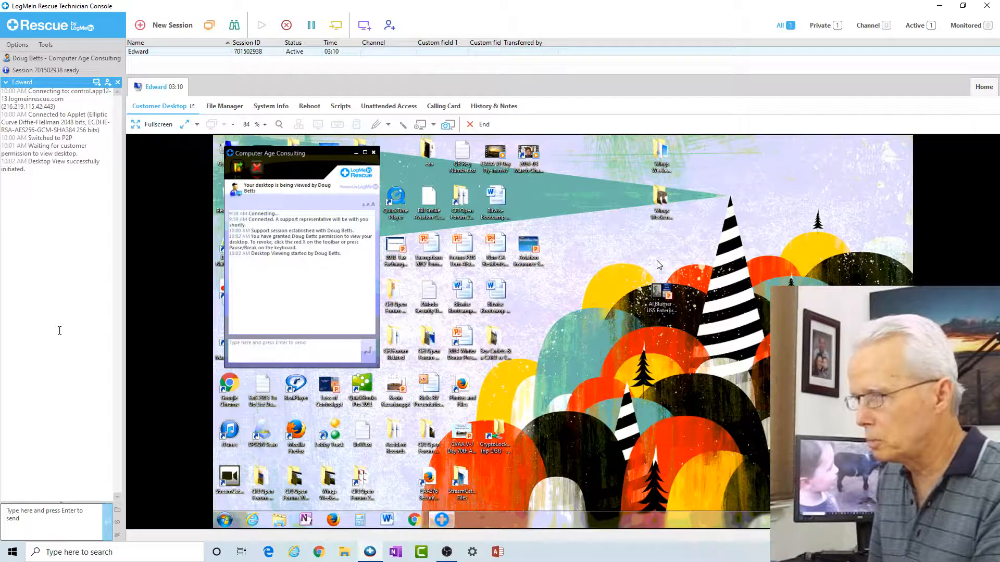
Step: Send the tools .zip from the Windows 10 Upgrade Tools folder to the customer's computer
click(118, 511)
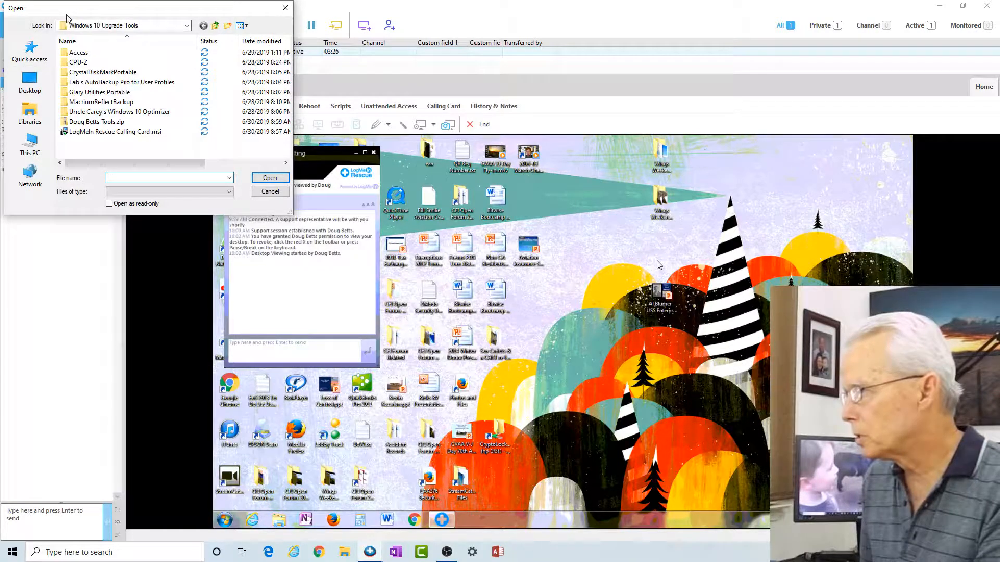
drag(76, 11, 87, 48)
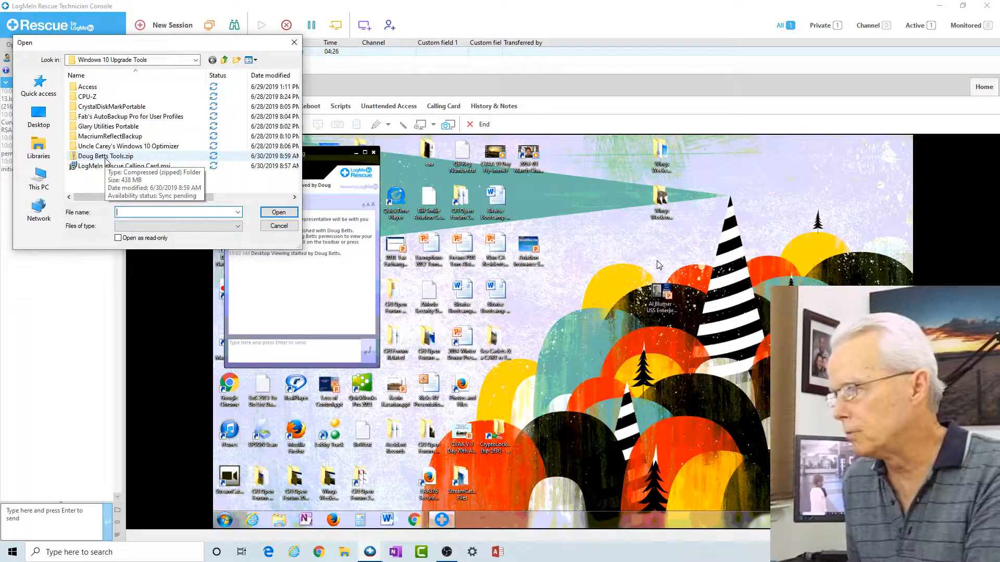
click(106, 157)
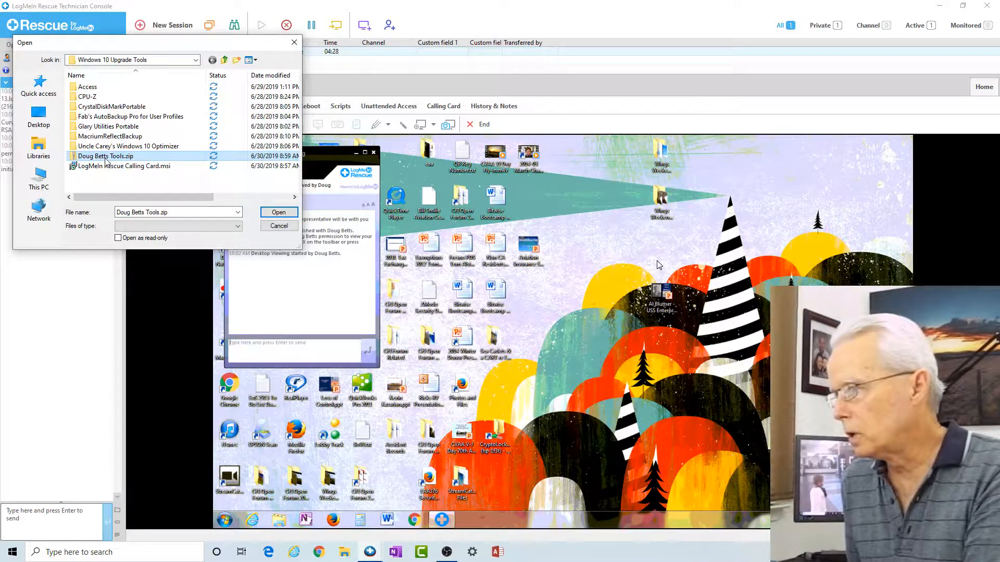
click(276, 212)
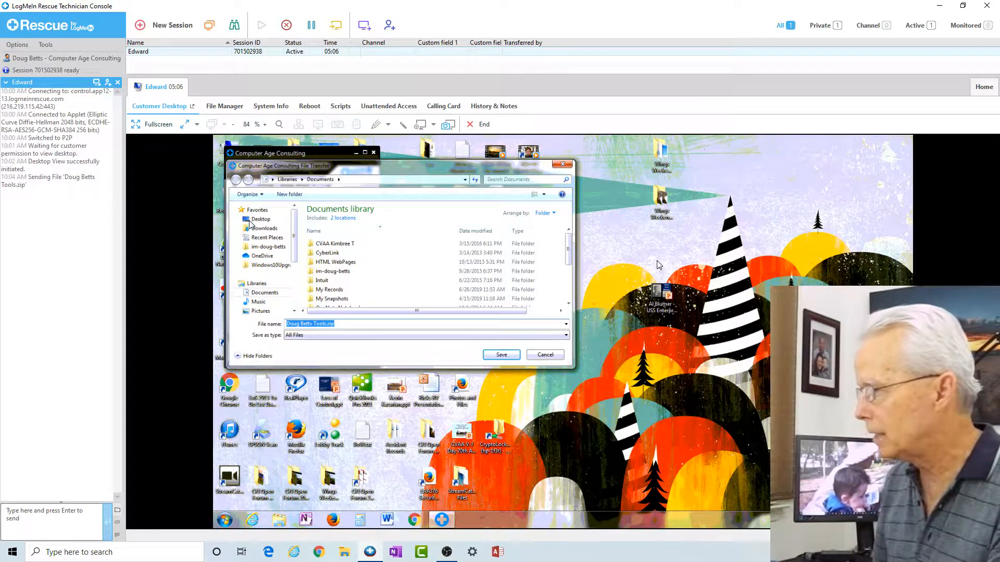
Step: Save the incoming Doug Betts Tools zip to the customer's Desktop folder
click(266, 222)
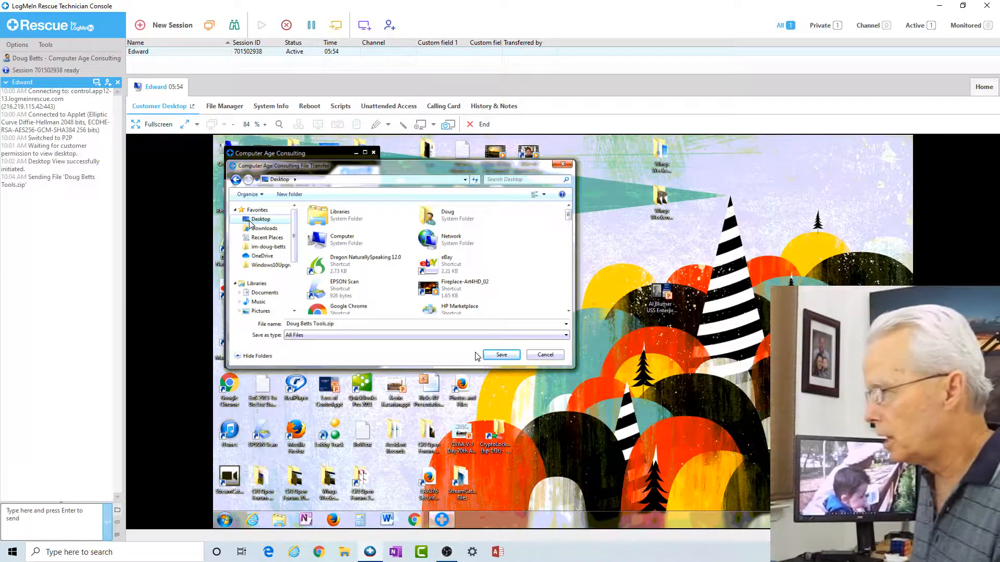
click(497, 356)
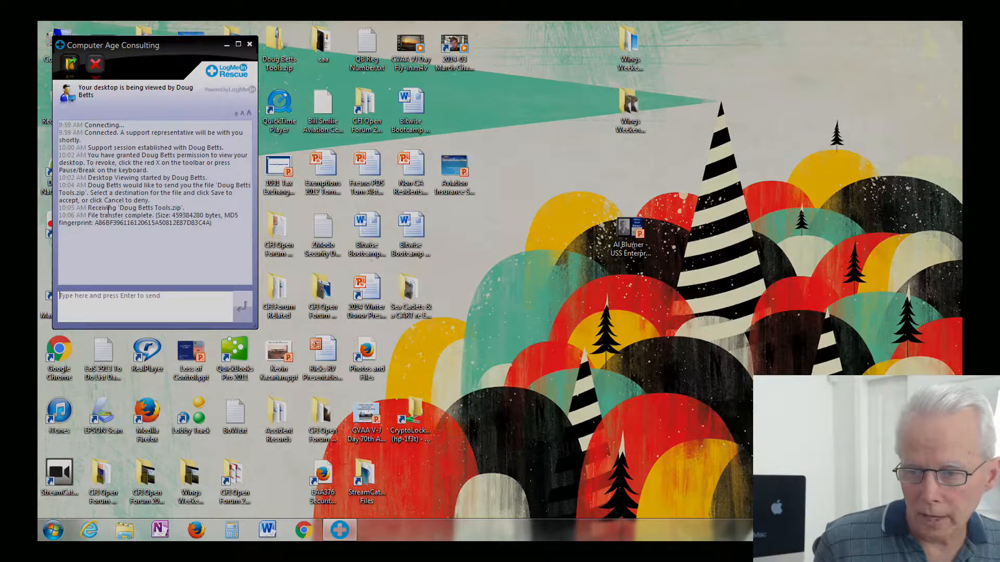
drag(103, 208, 178, 209)
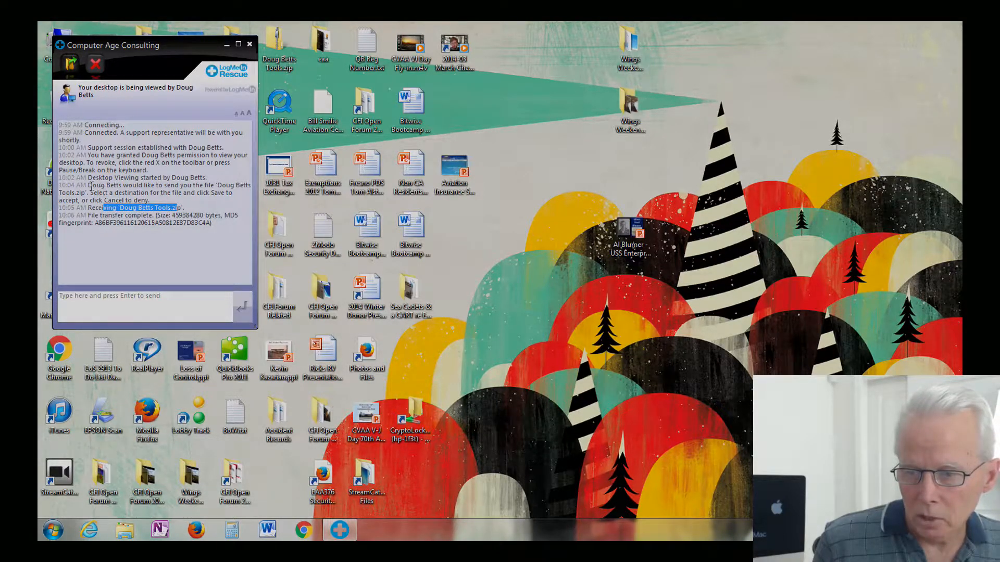
drag(88, 183, 163, 199)
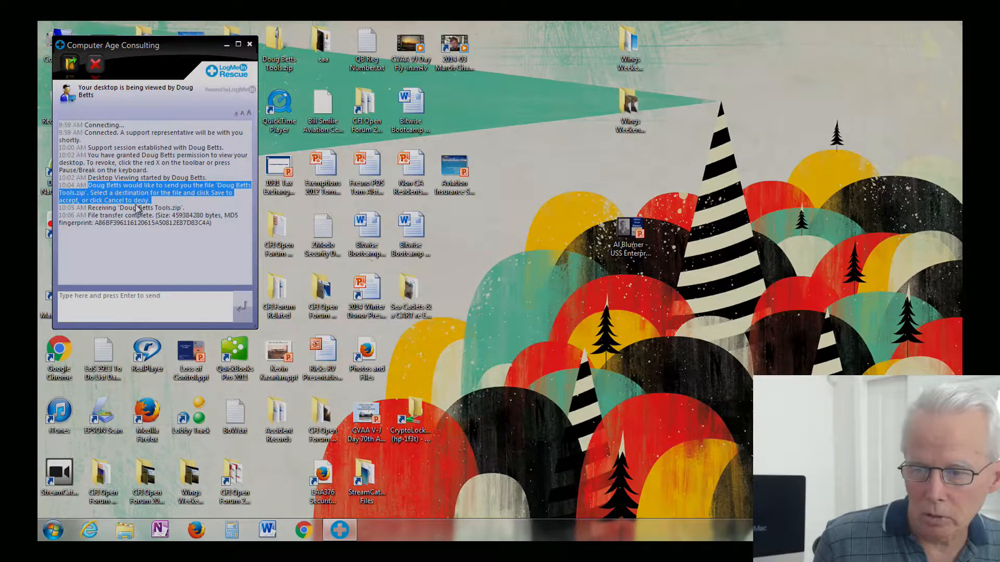
drag(89, 209, 181, 207)
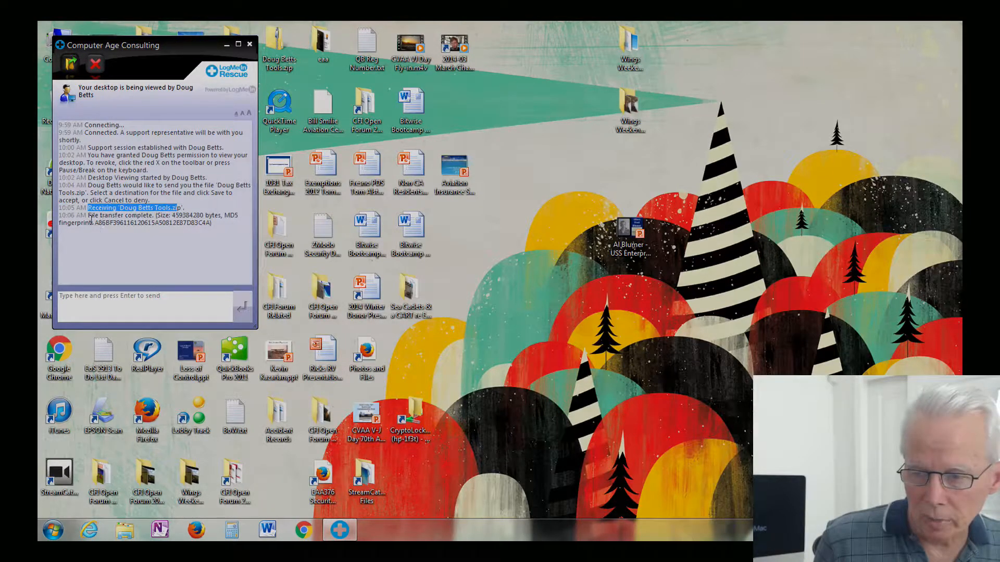
click(117, 237)
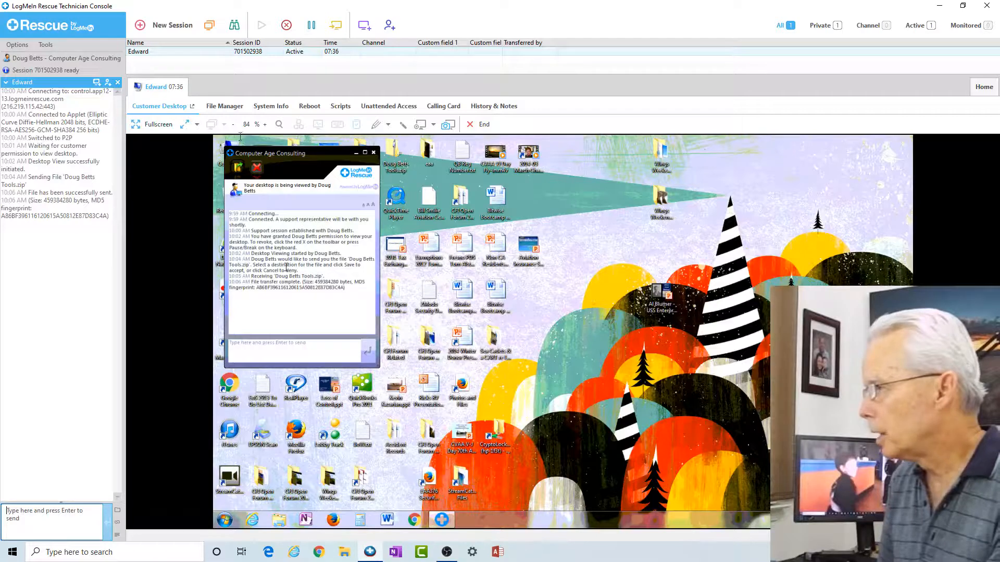
click(162, 124)
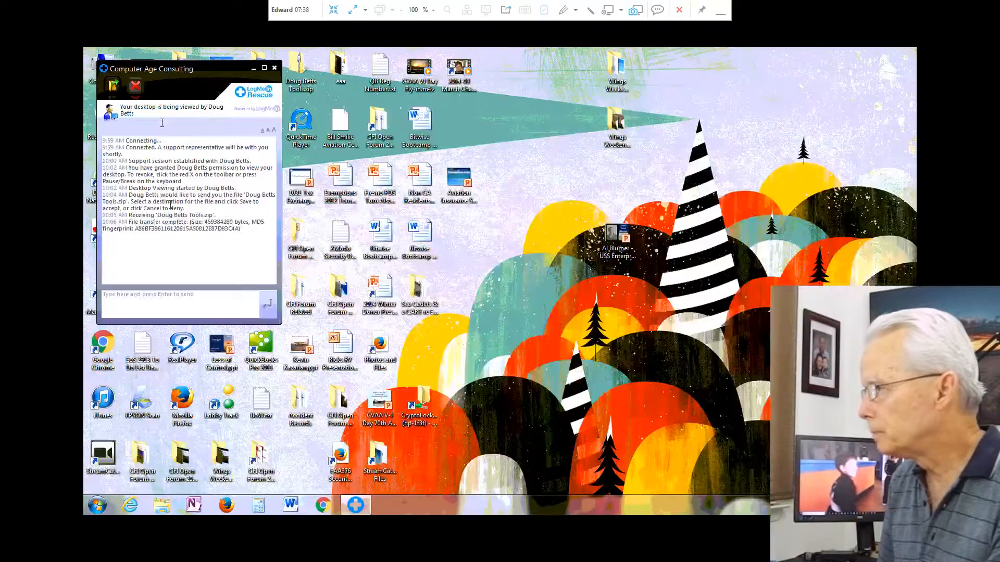
click(365, 11)
click(363, 63)
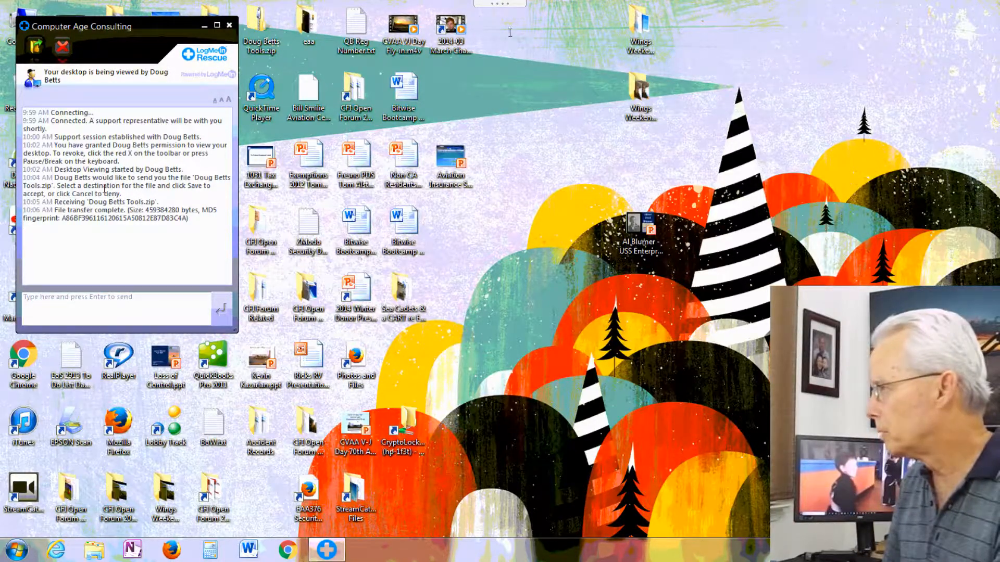
mouse_move(501, 3)
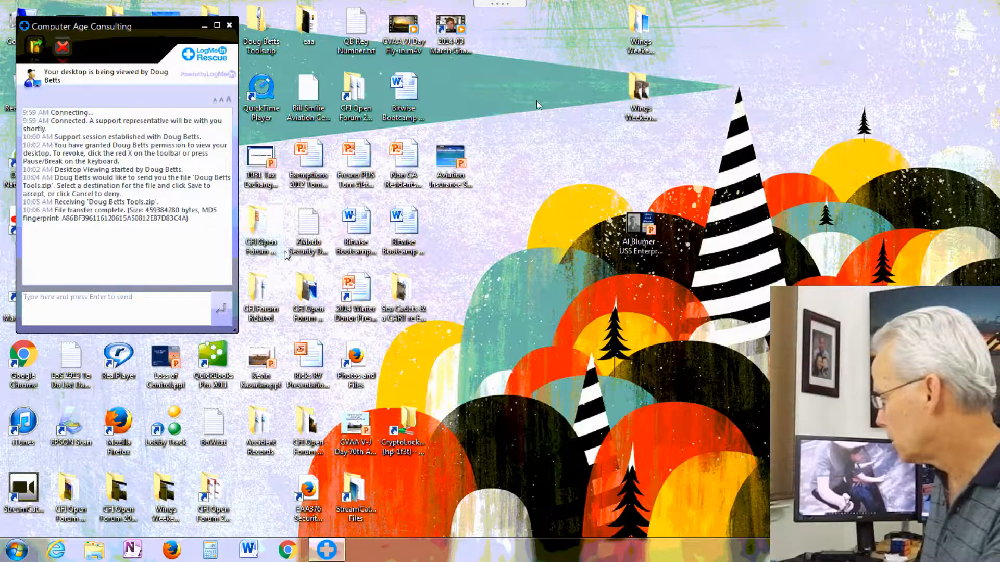
click(352, 243)
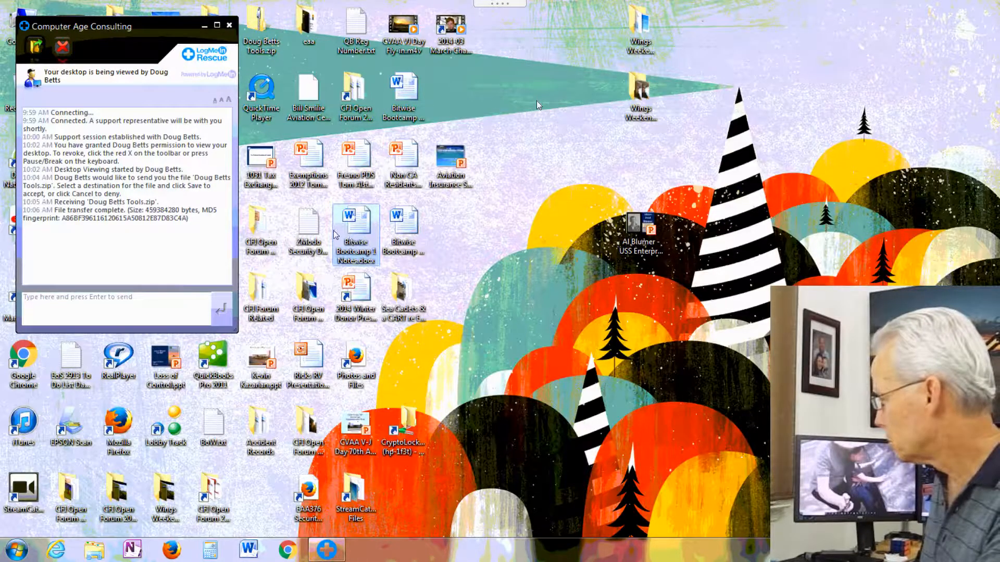
click(205, 31)
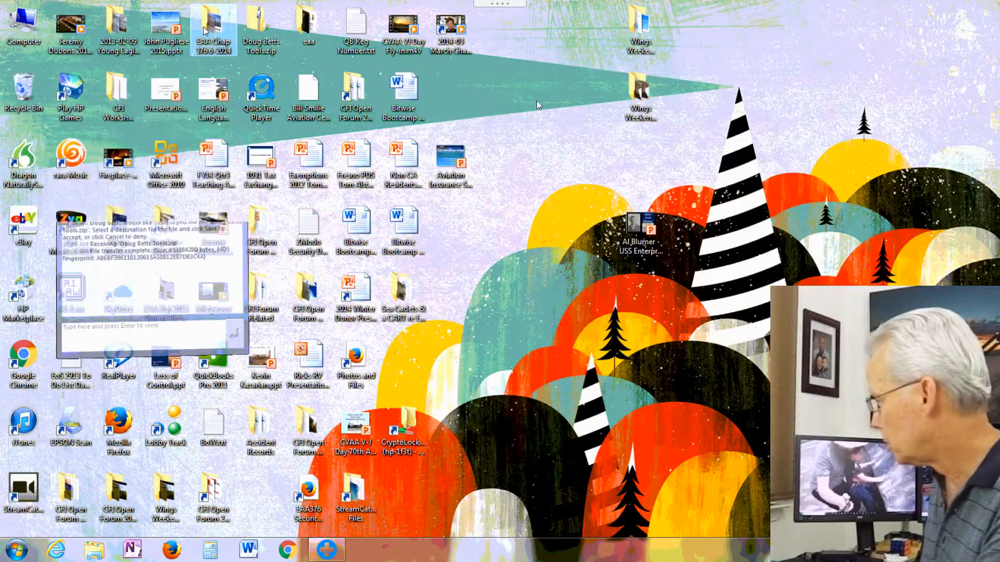
click(363, 227)
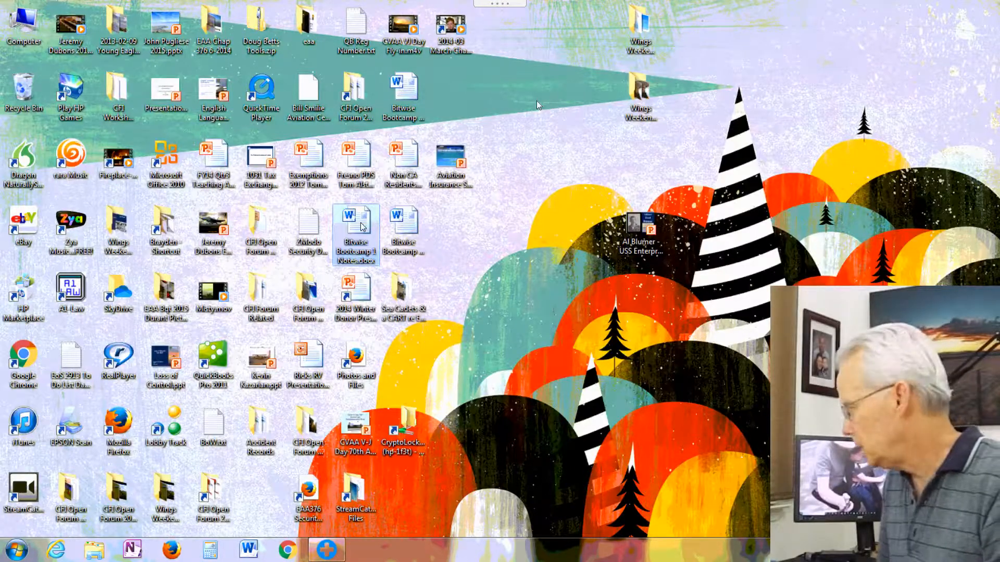
key(d)
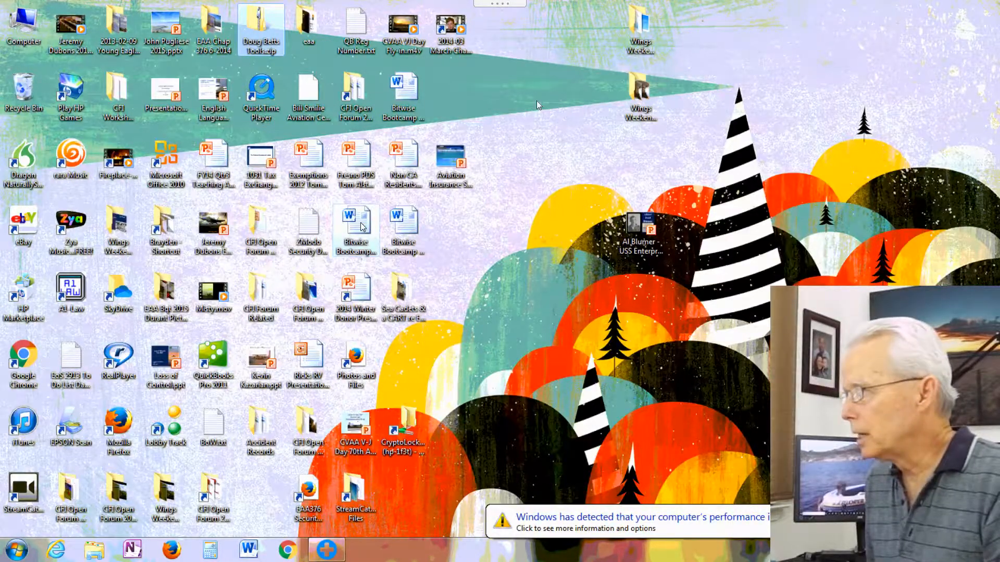
key(d)
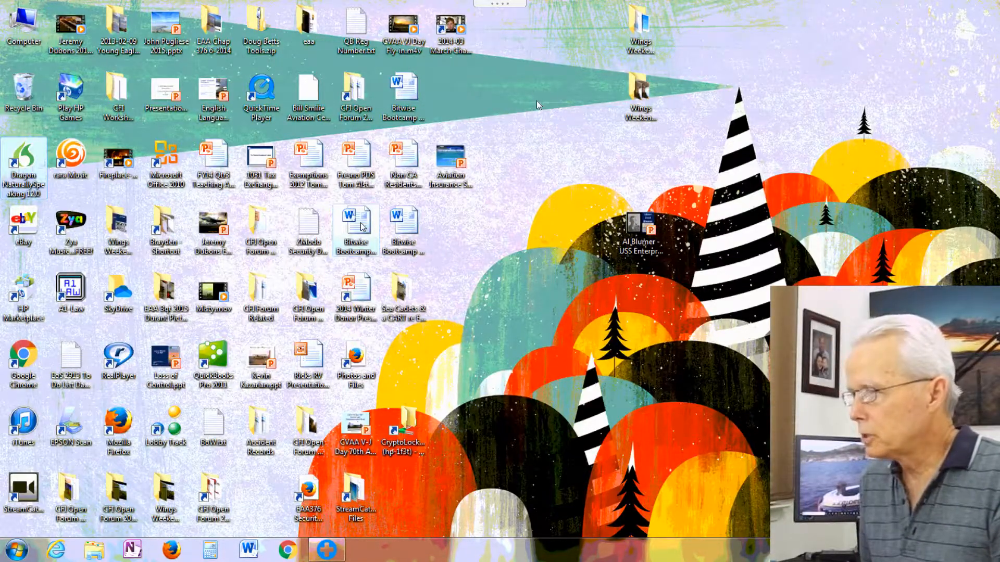
key(d)
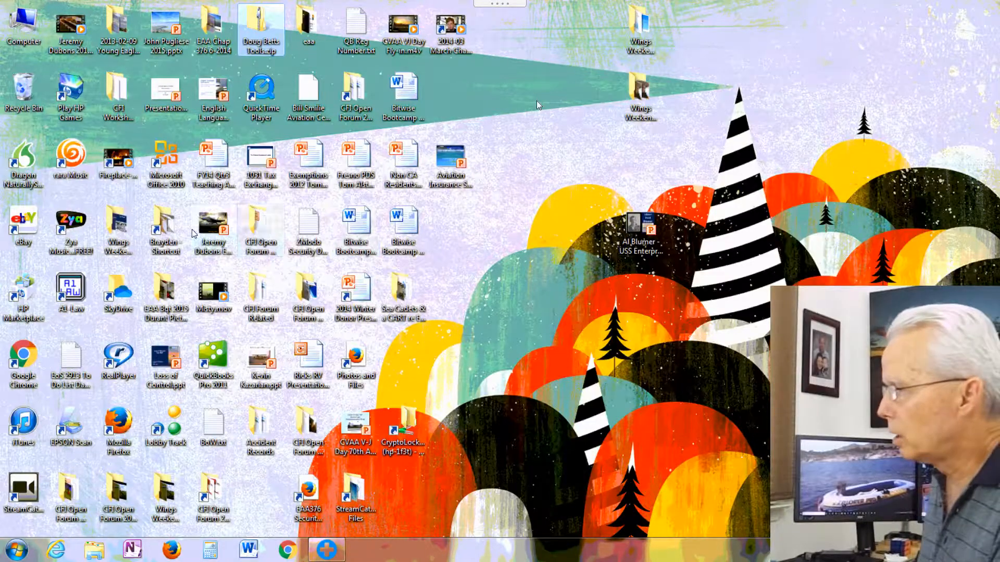
right_click(268, 35)
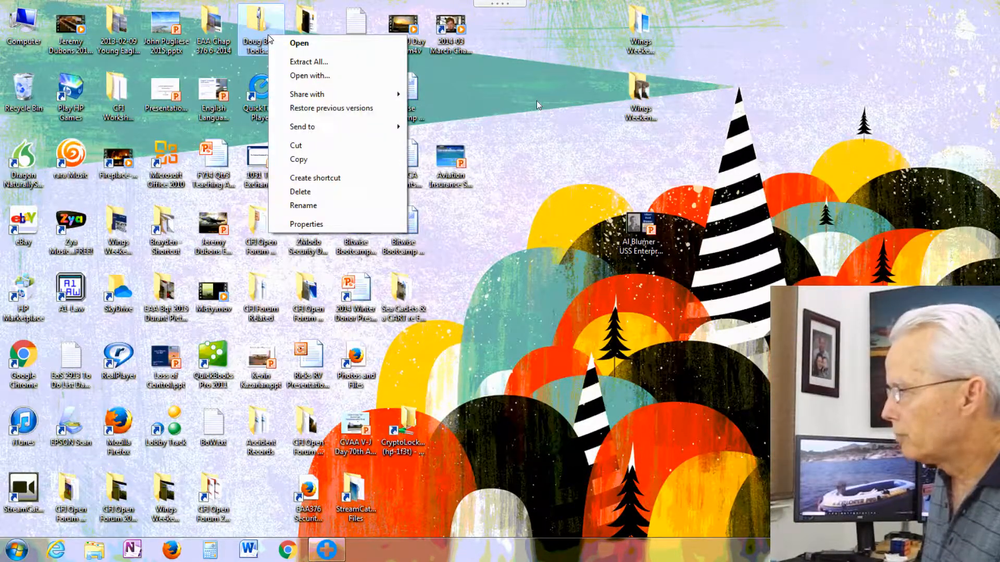
click(302, 64)
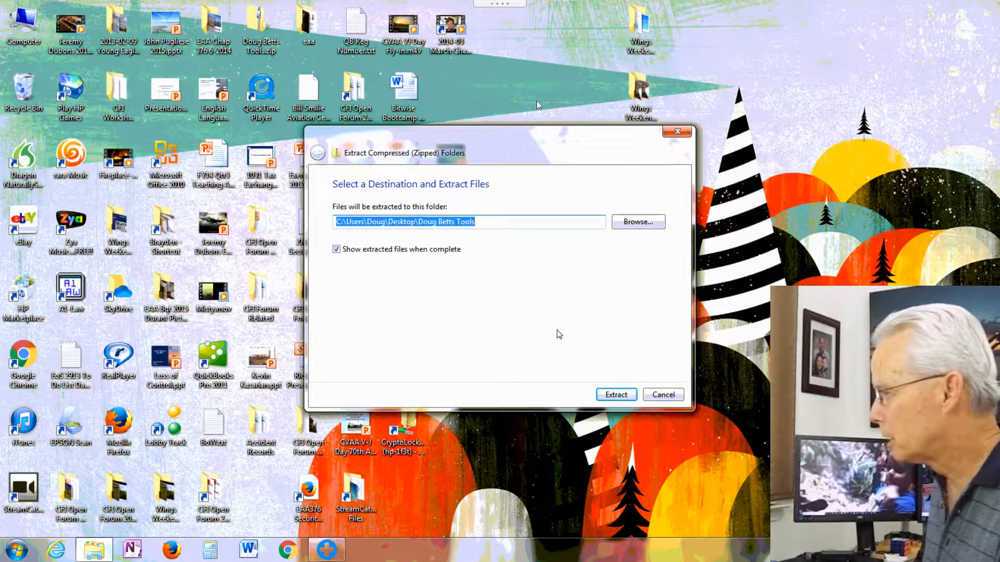
click(615, 394)
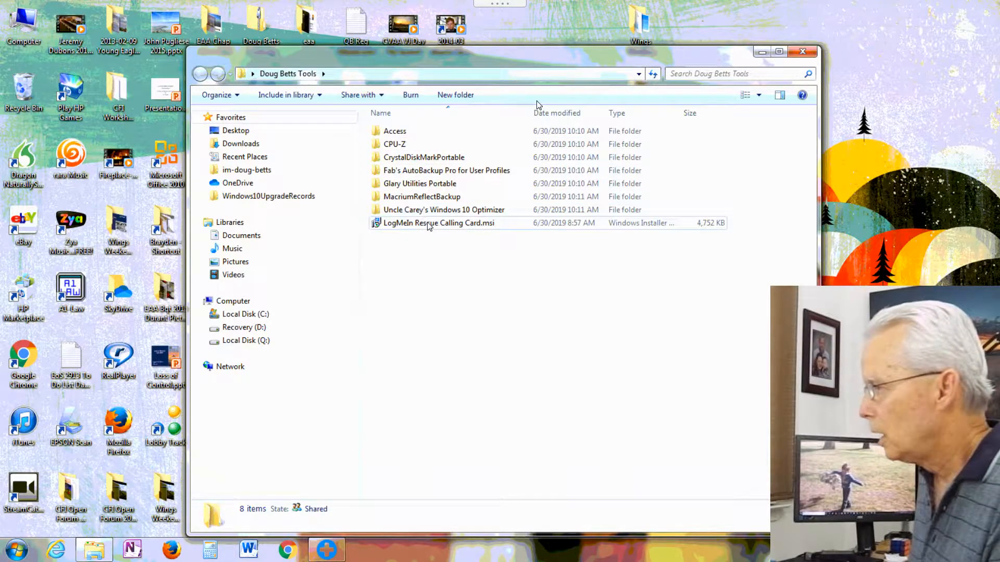
mouse_move(430, 228)
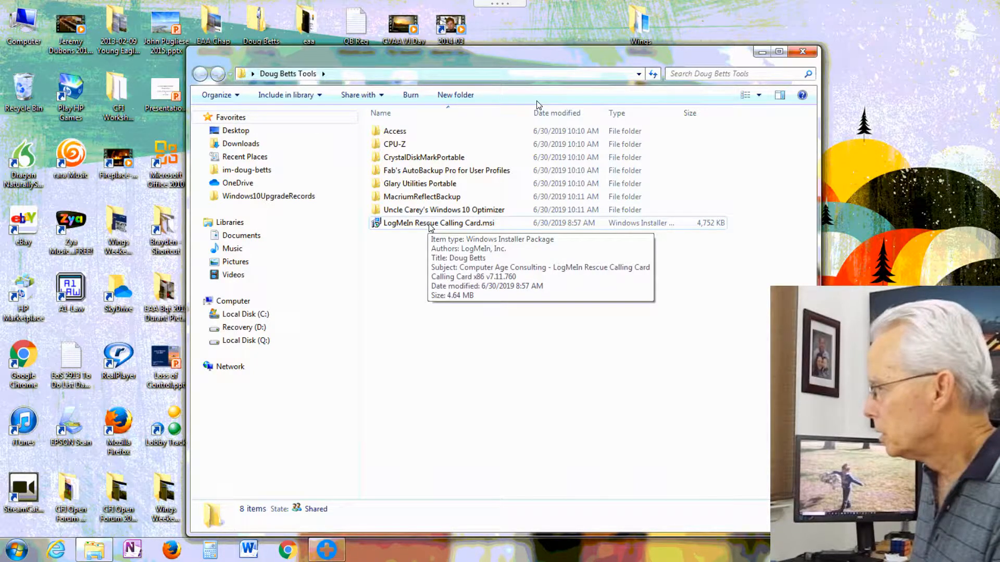
click(431, 225)
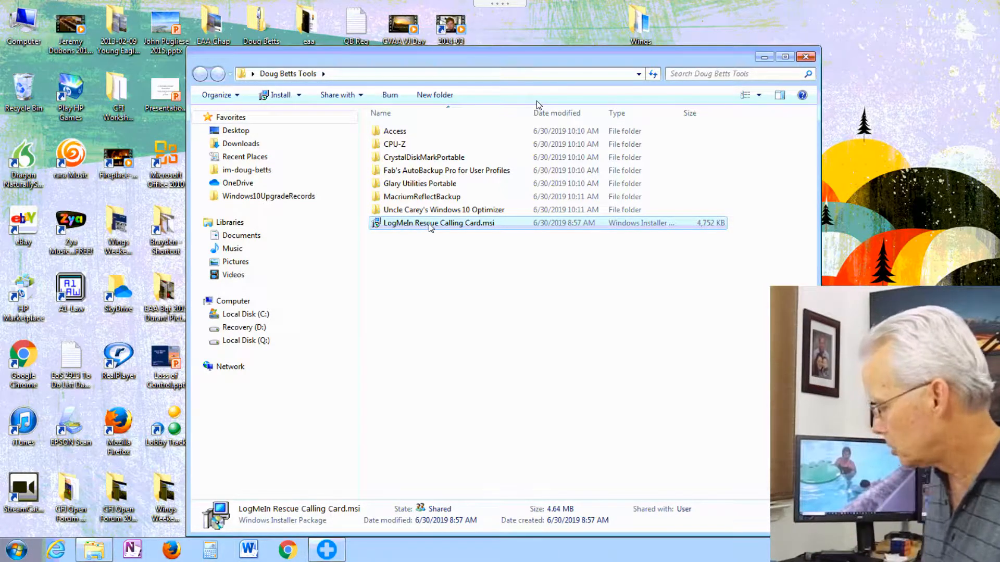
Step: Run LogMeIn Rescue Calling Card.msi, which detects an existing installation
double_click(431, 228)
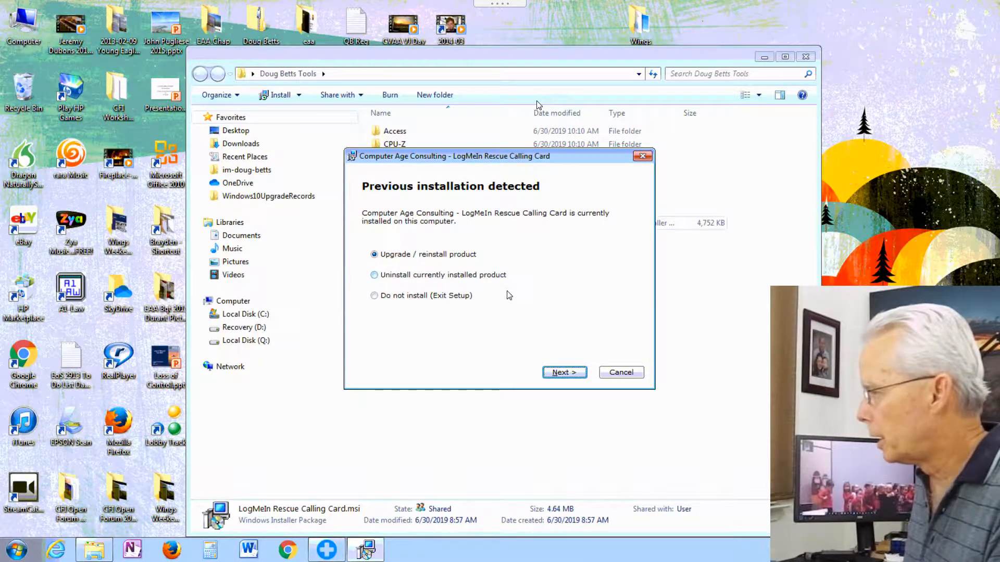
Step: Reinstall via 'Upgrade / reinstall product' and approve User Account Control, hitting 'account already exists'
click(561, 374)
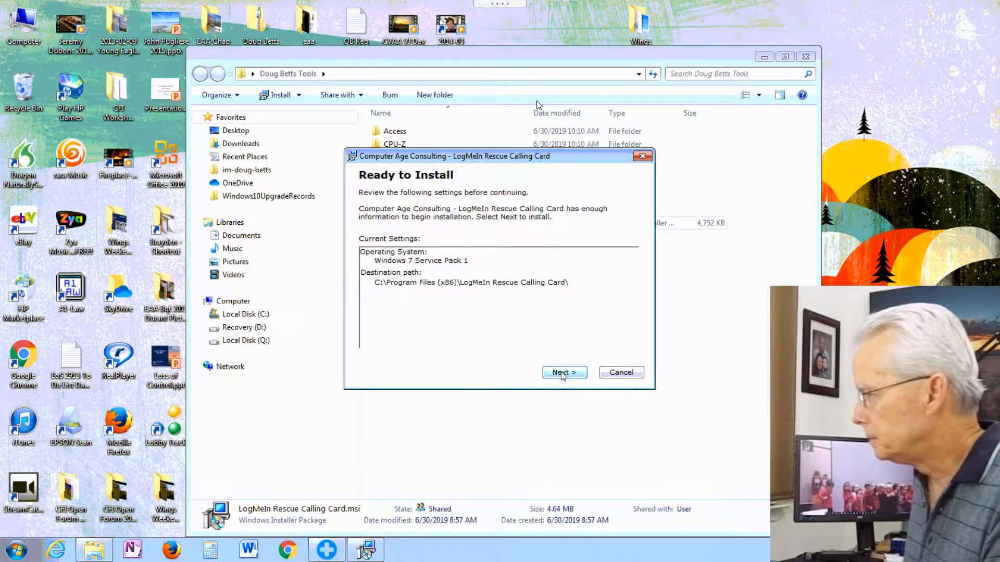
click(562, 373)
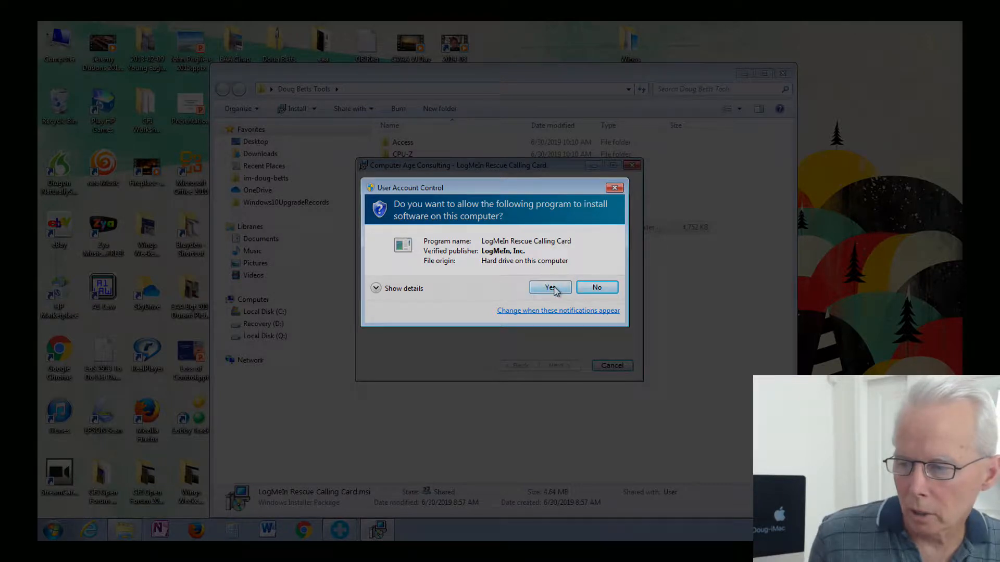
click(553, 287)
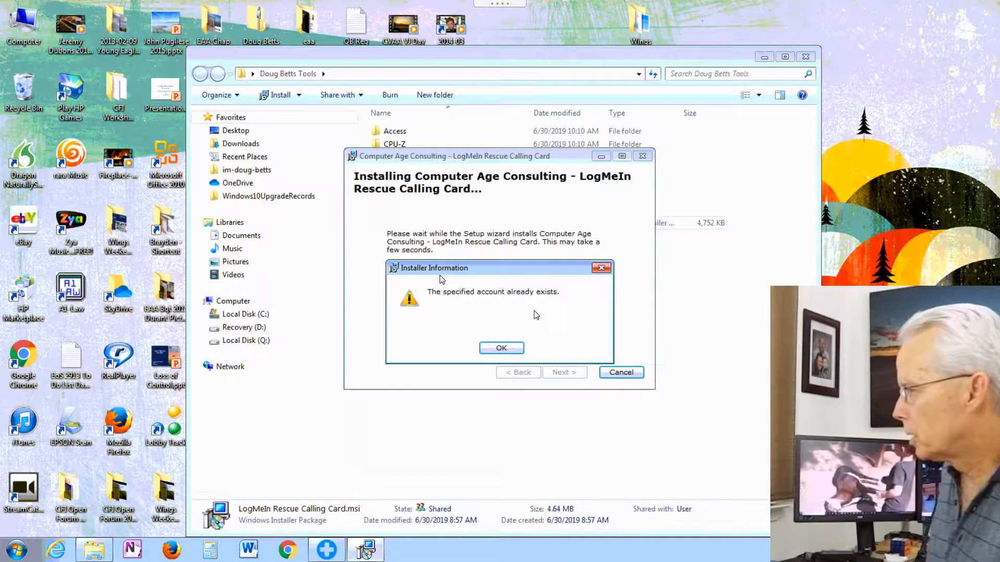
Step: Acknowledge 'The specified account already exists' and finish the prematurely ended setup wizard
click(496, 348)
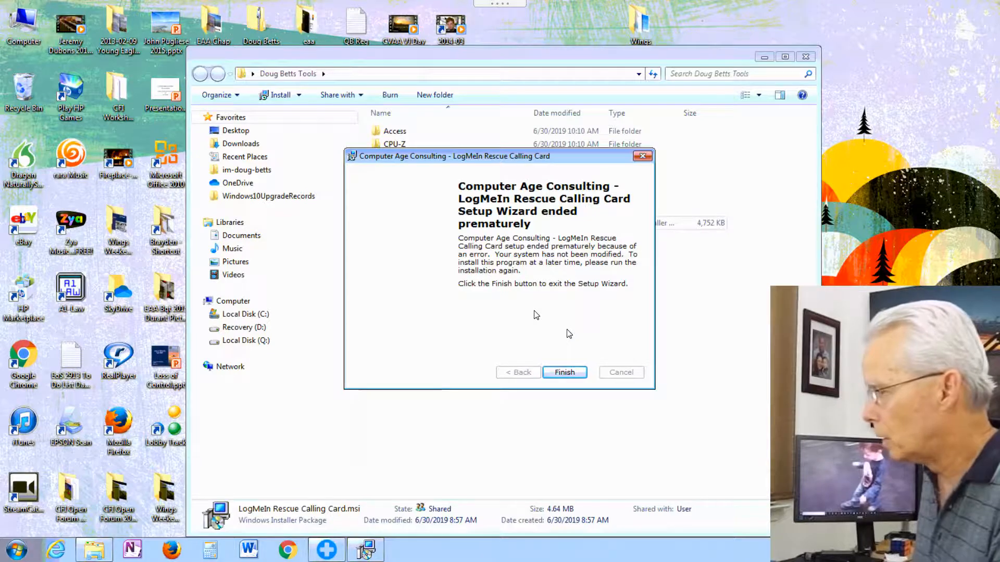
click(570, 371)
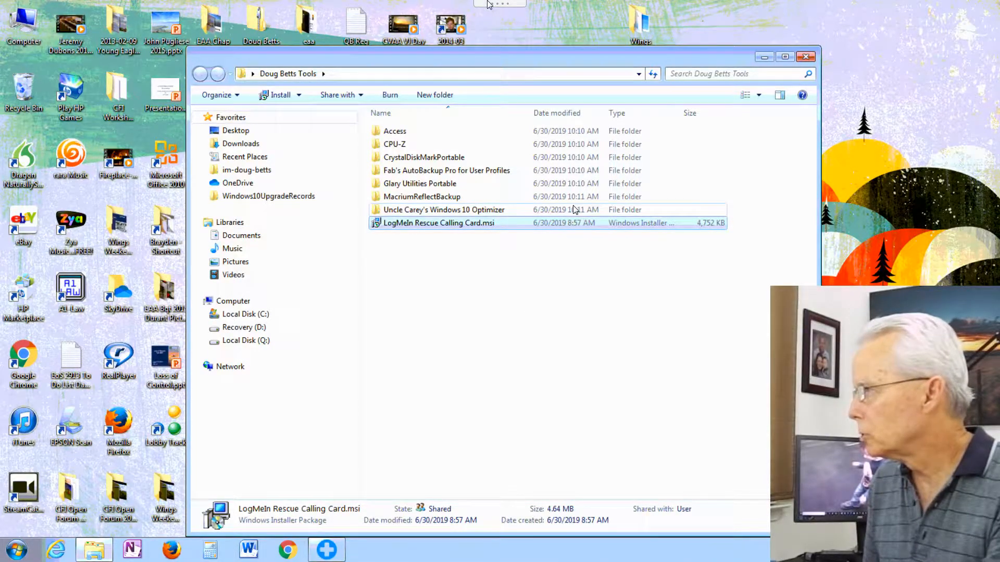
mouse_move(488, 4)
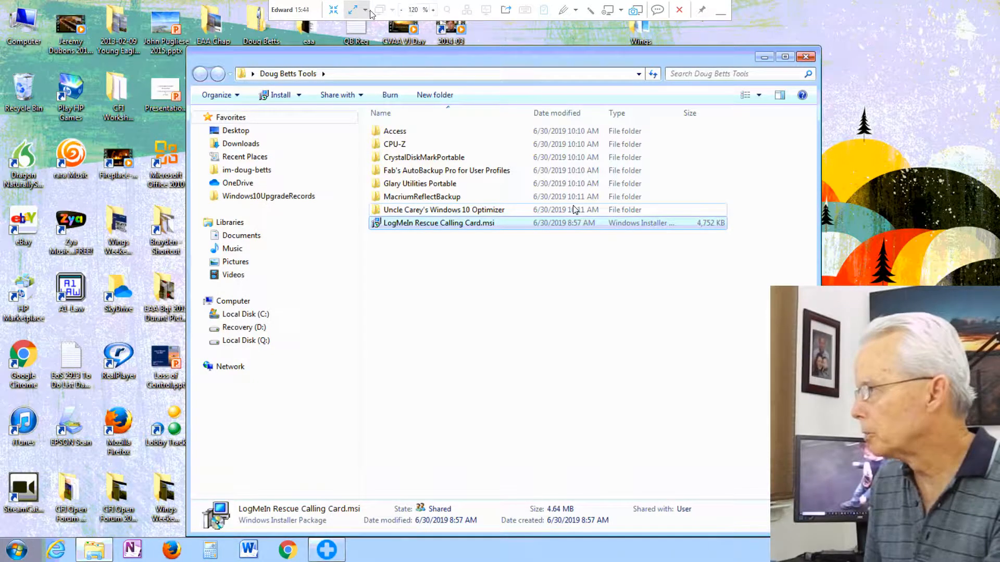
Step: Exit fullscreen, stop desktop viewing, and end the customer's session from its row
click(334, 10)
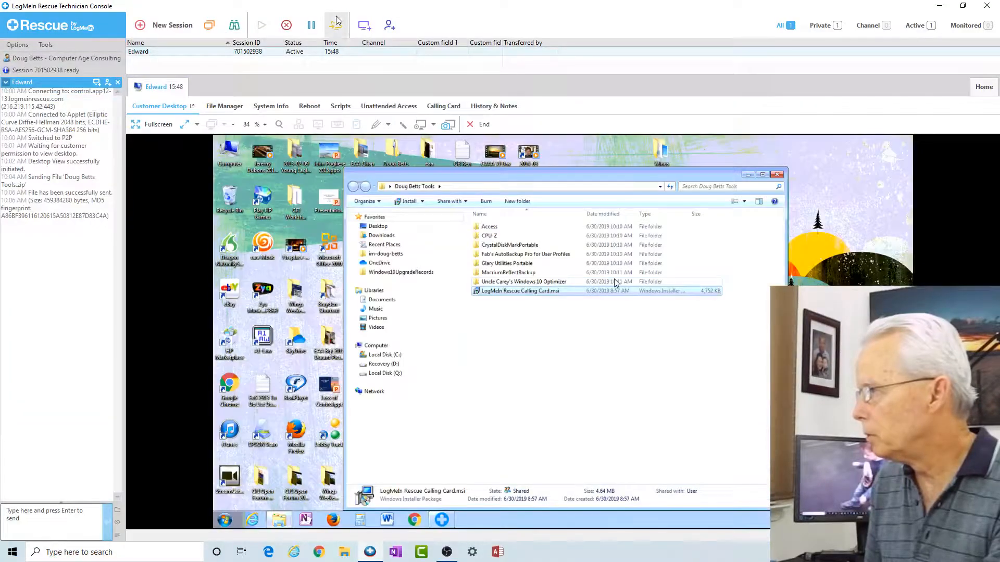
click(475, 125)
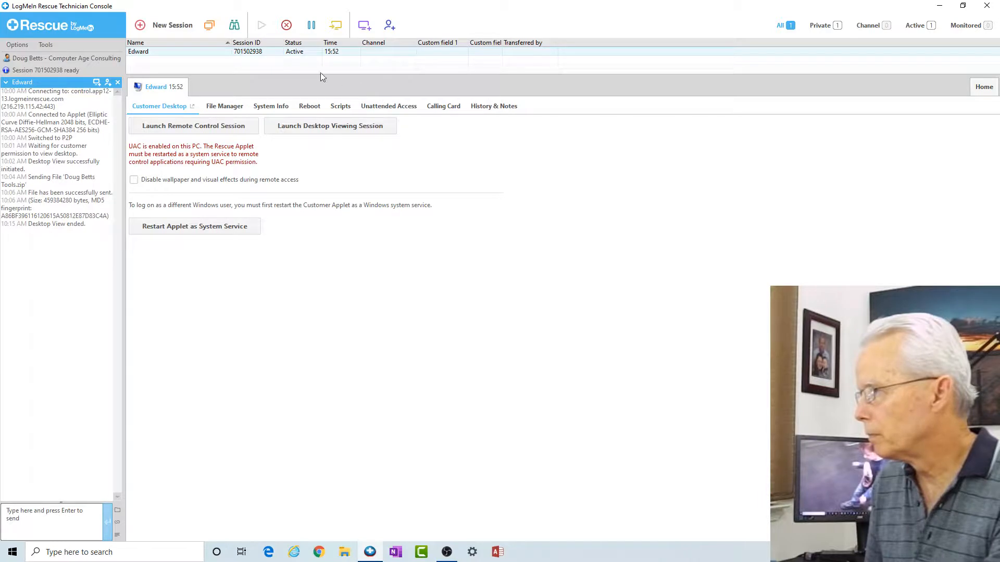
right_click(201, 52)
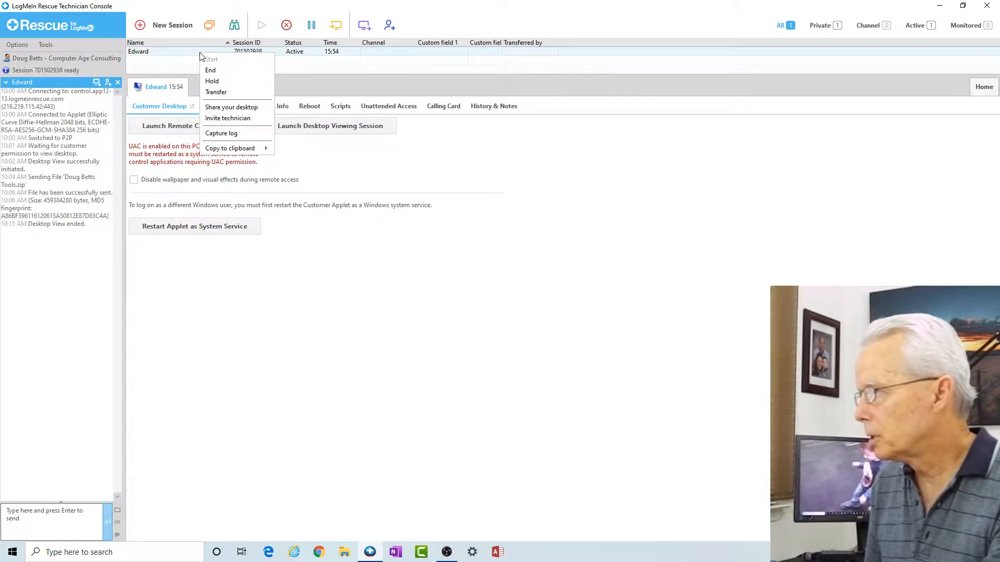
click(216, 71)
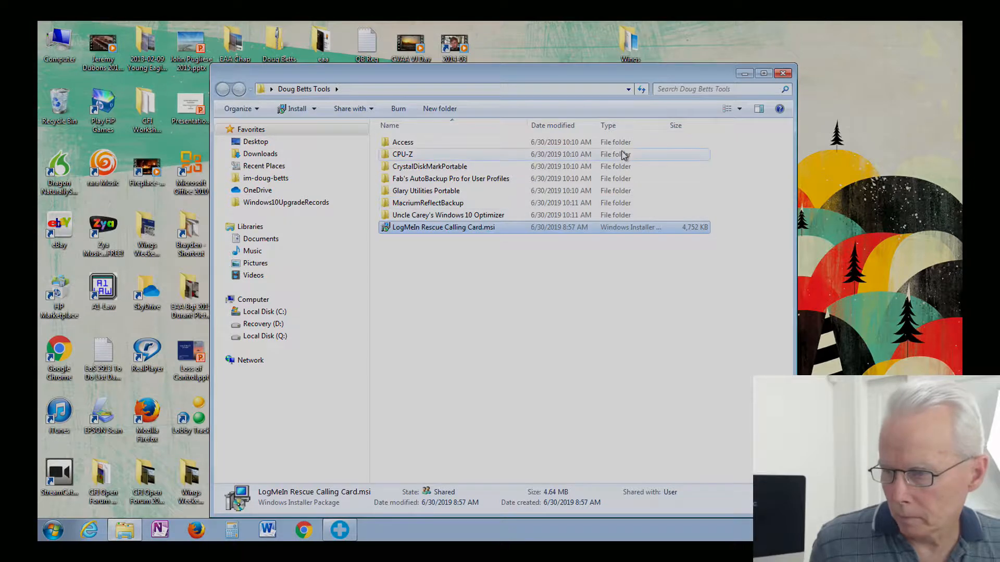
Step: Hide the Doug Betts Tools window and close the disconnected LogMeIn Rescue applet
click(744, 74)
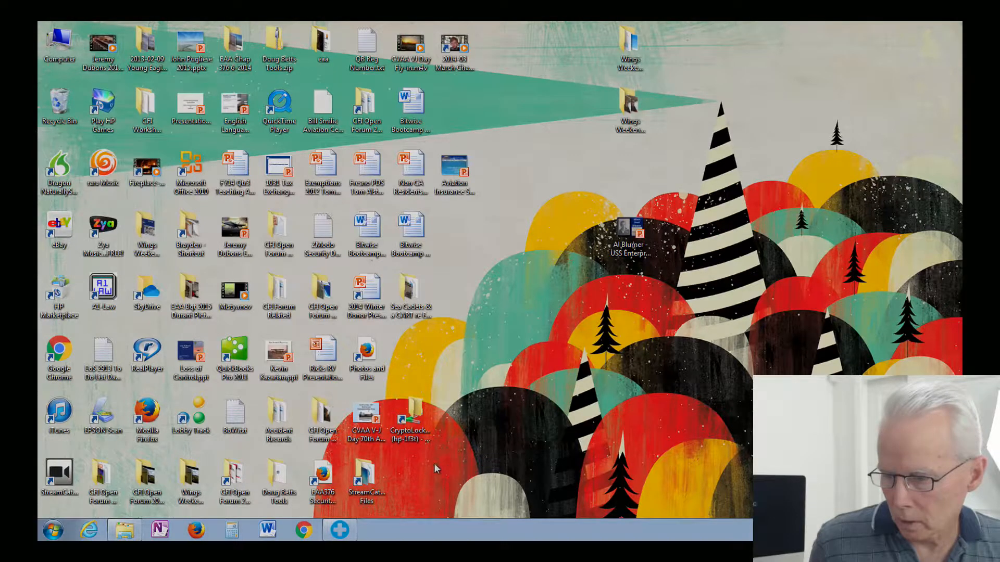
mouse_move(343, 532)
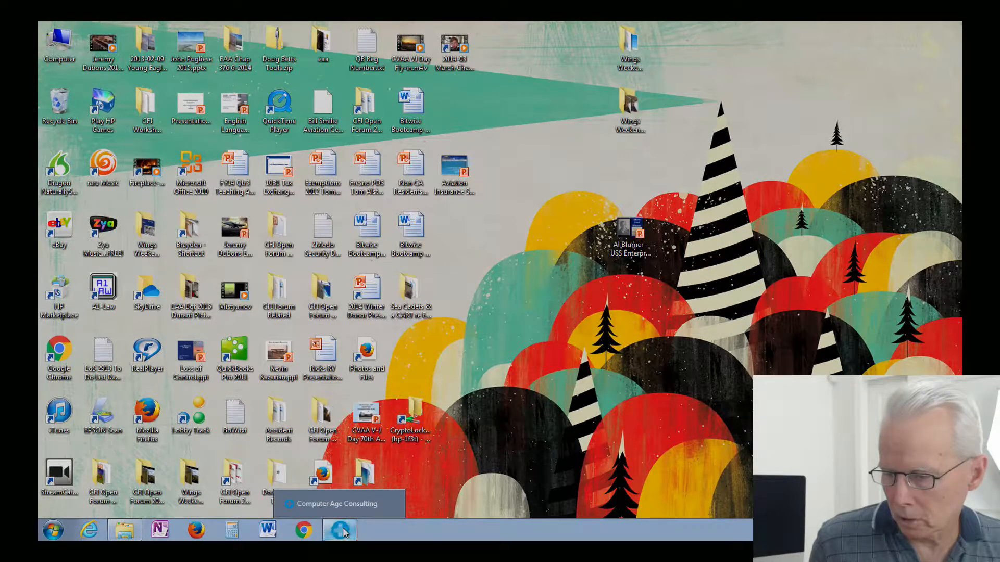
click(344, 531)
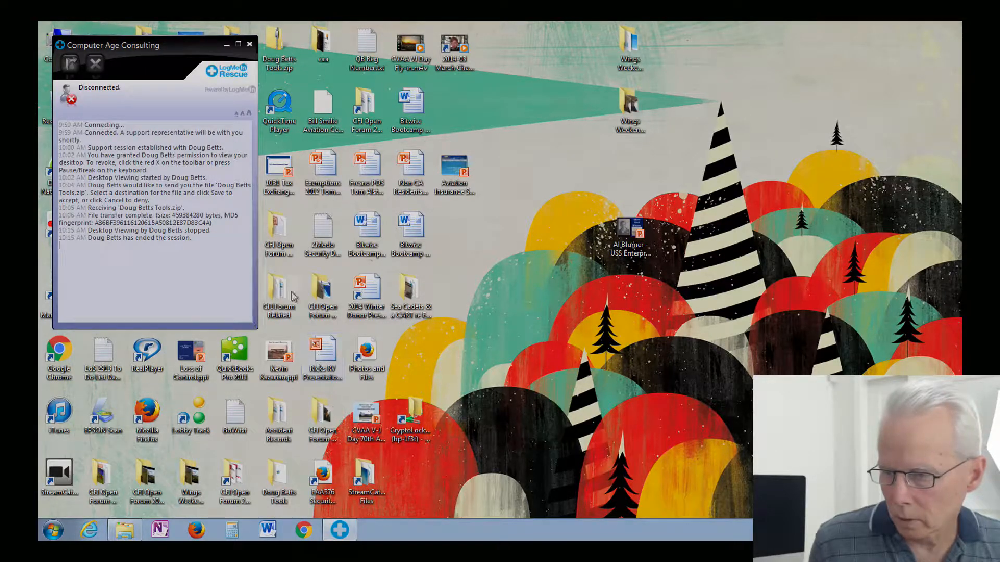
click(251, 45)
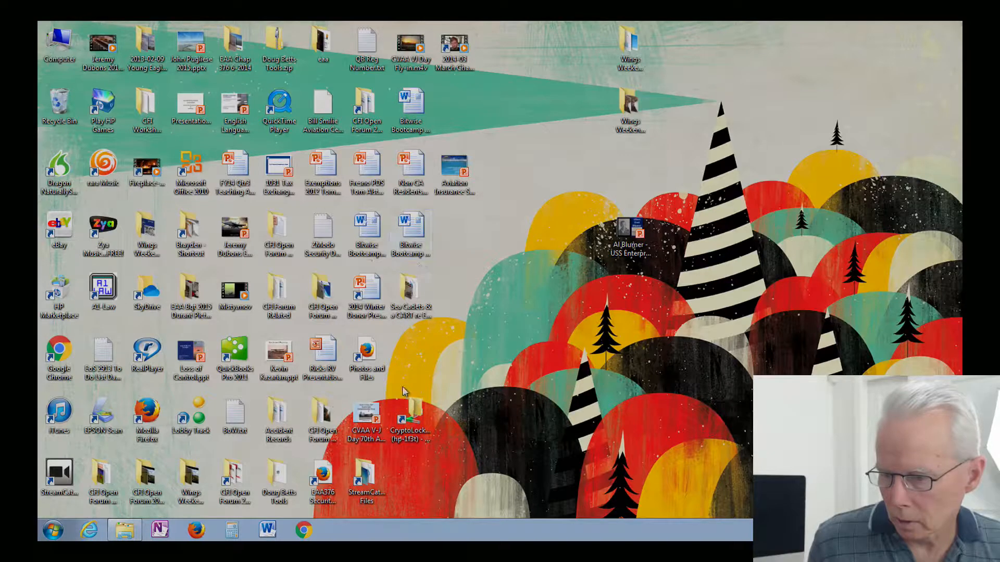
click(408, 421)
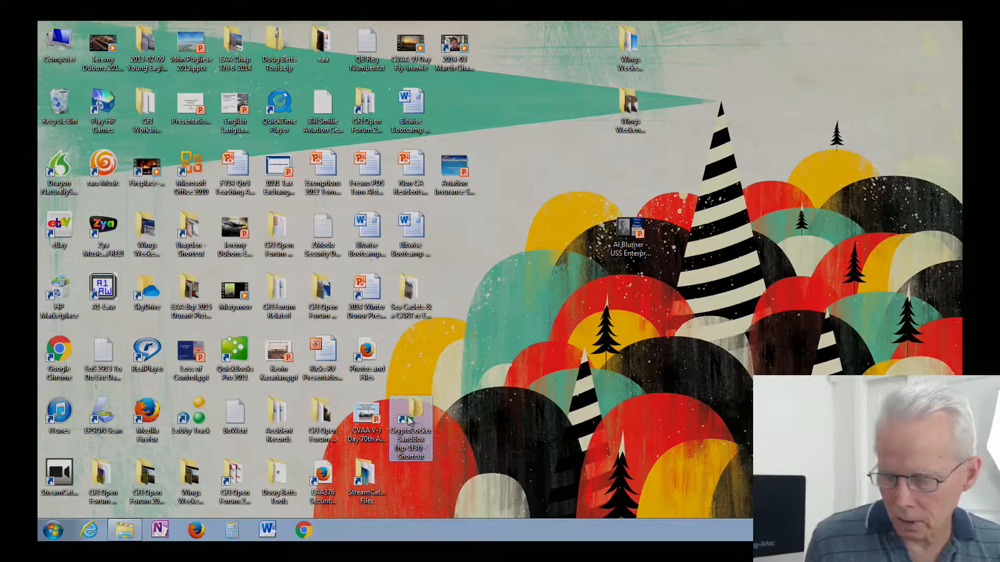
key(l)
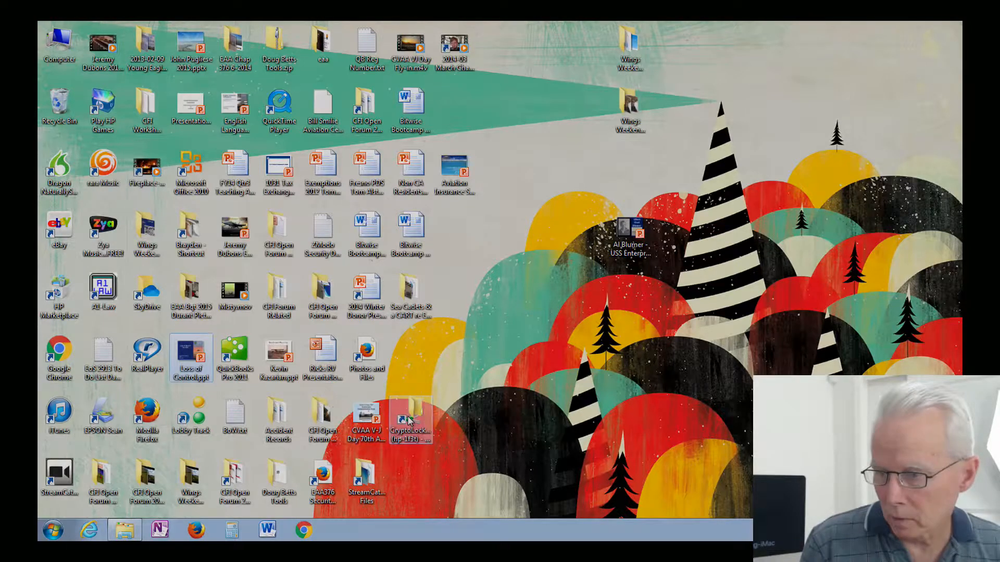
key(l)
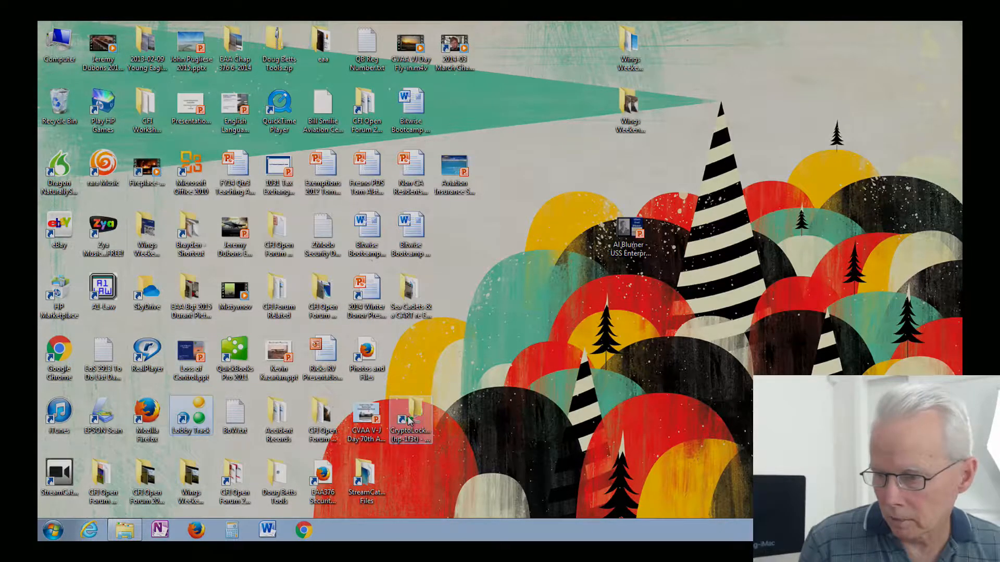
key(l)
key(l)
key(l)
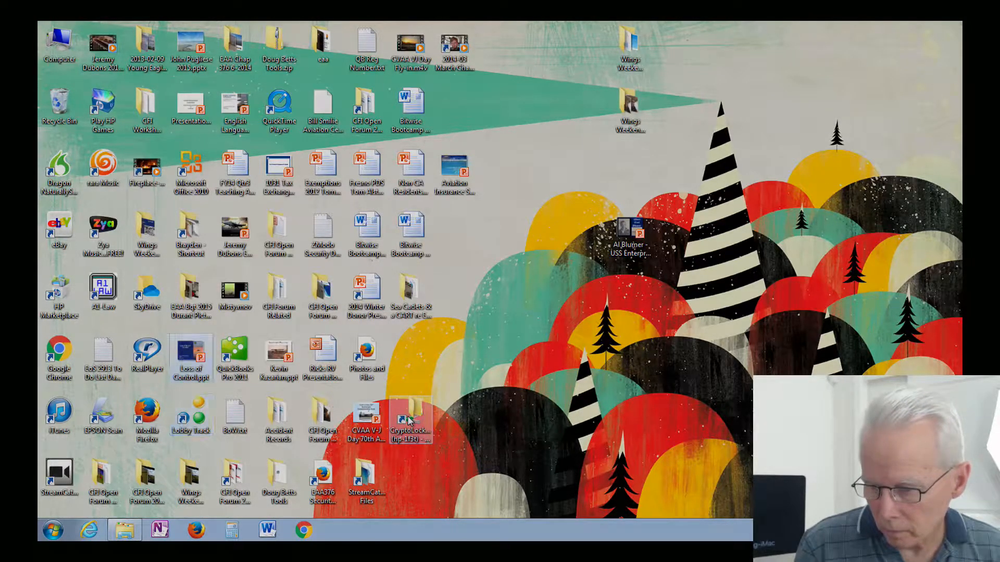
key(l)
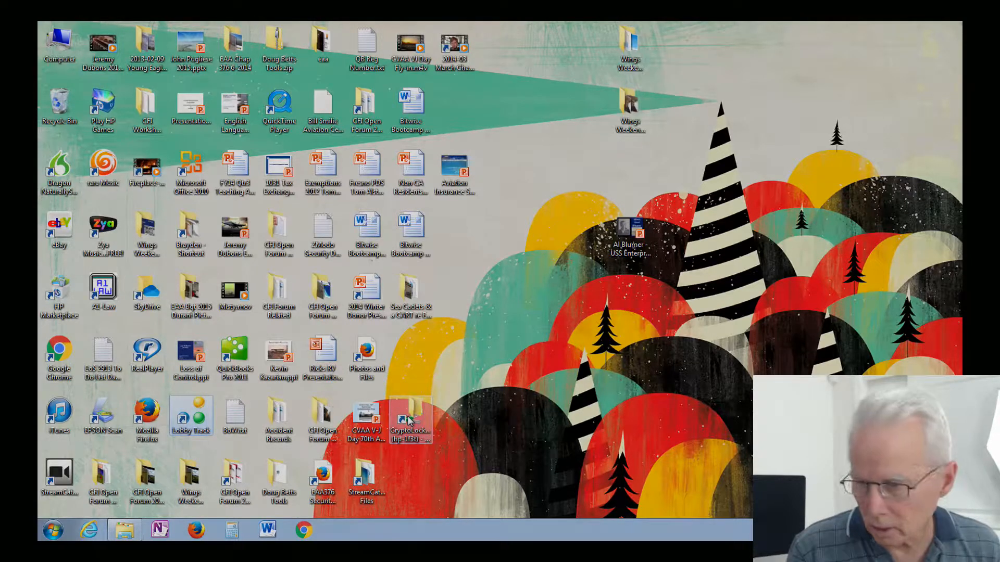
key(d)
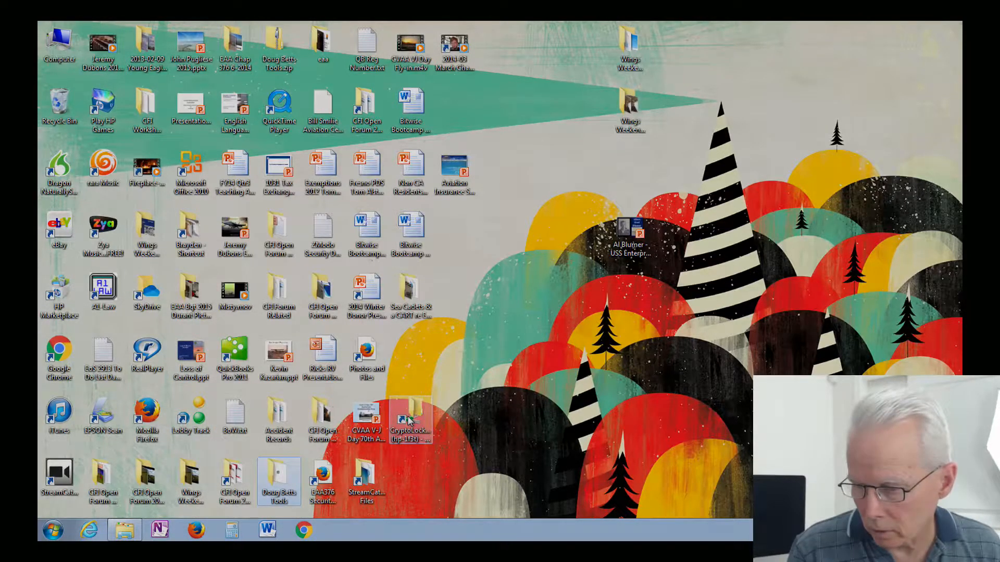
key(d)
key(d)
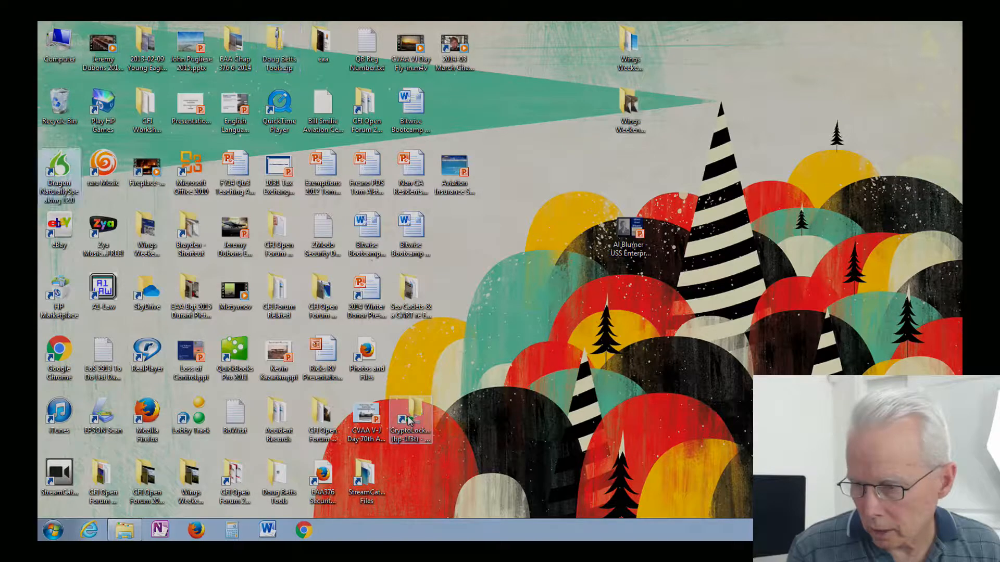
key(d)
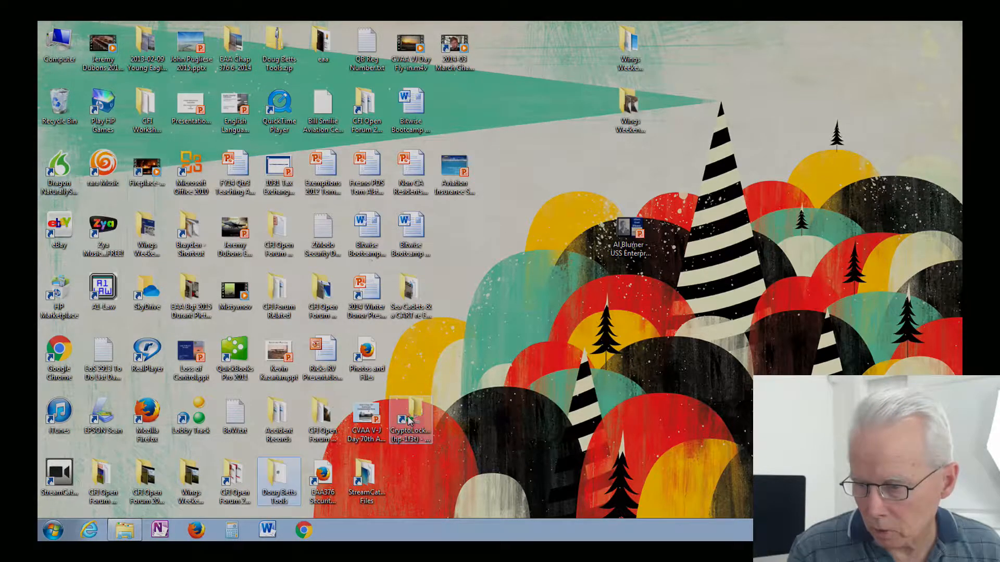
key(d)
key(d)
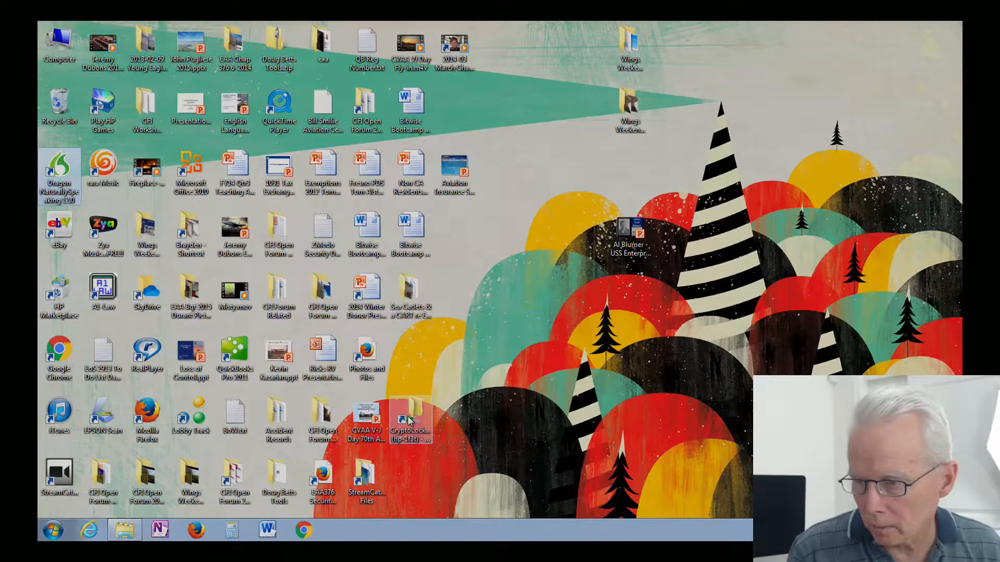
key(d)
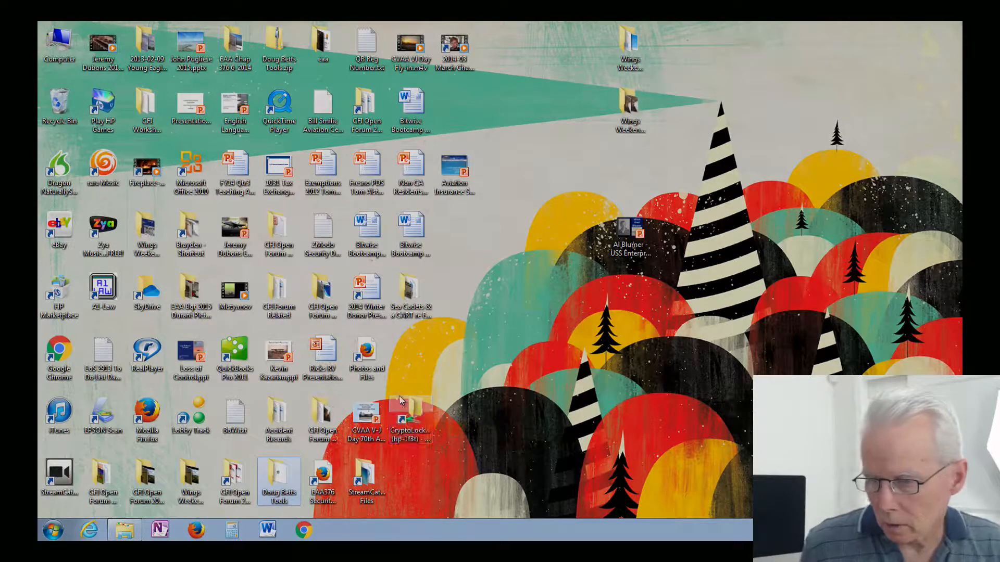
Step: Launch LogMeIn Rescue Calling Card.msi from the restored Doug Betts Tools folder window
click(134, 534)
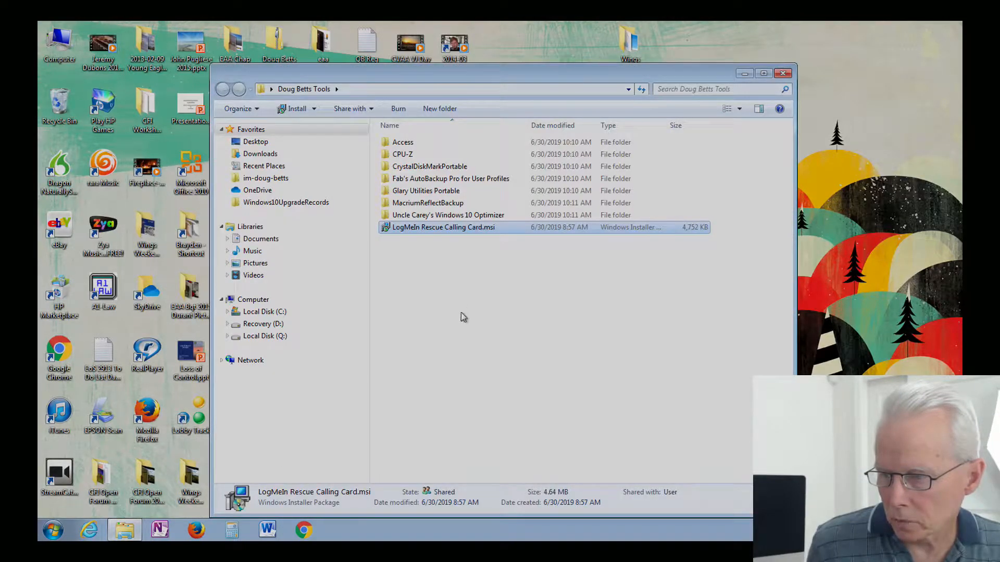
click(435, 229)
click(444, 252)
click(445, 252)
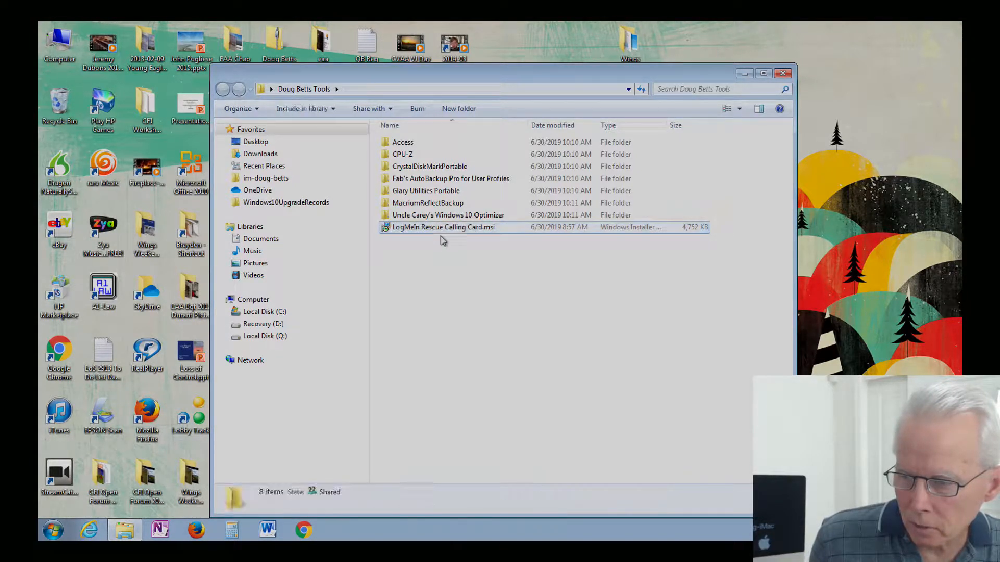
click(440, 229)
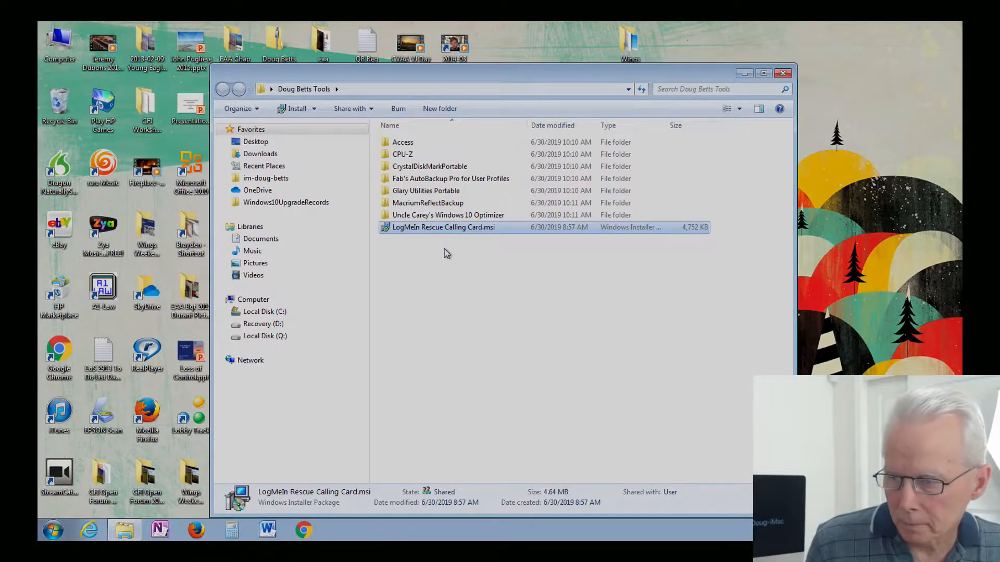
key(Return)
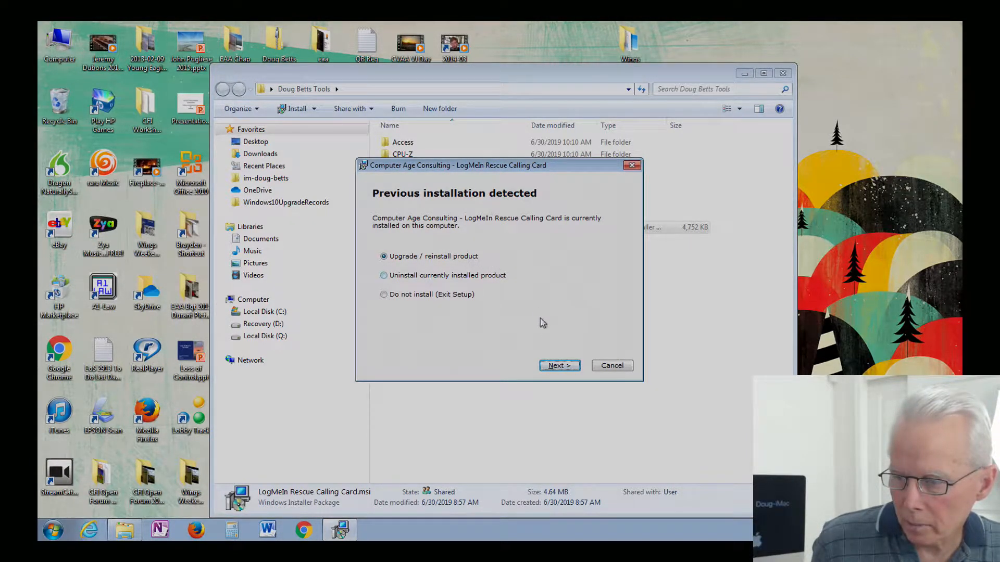
Step: Retry the Calling Card install through the reinstall and UAC prompts, then dismiss the 'account already exists' failure
click(557, 367)
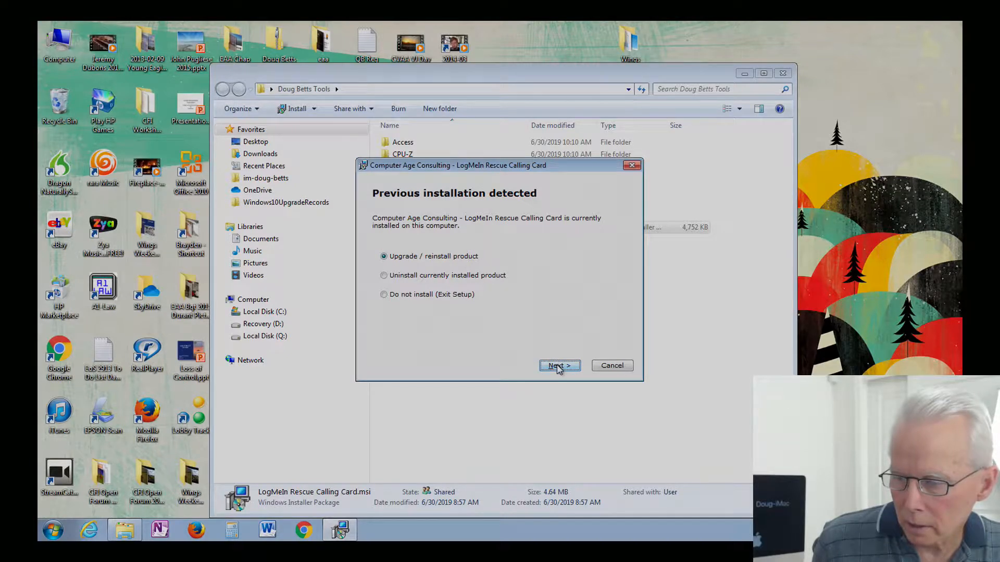
click(557, 367)
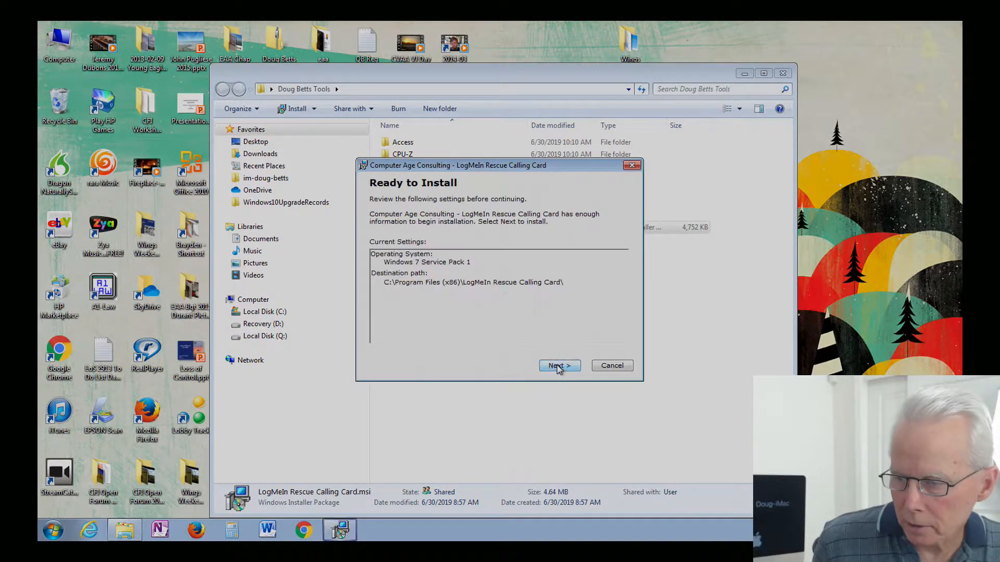
click(558, 366)
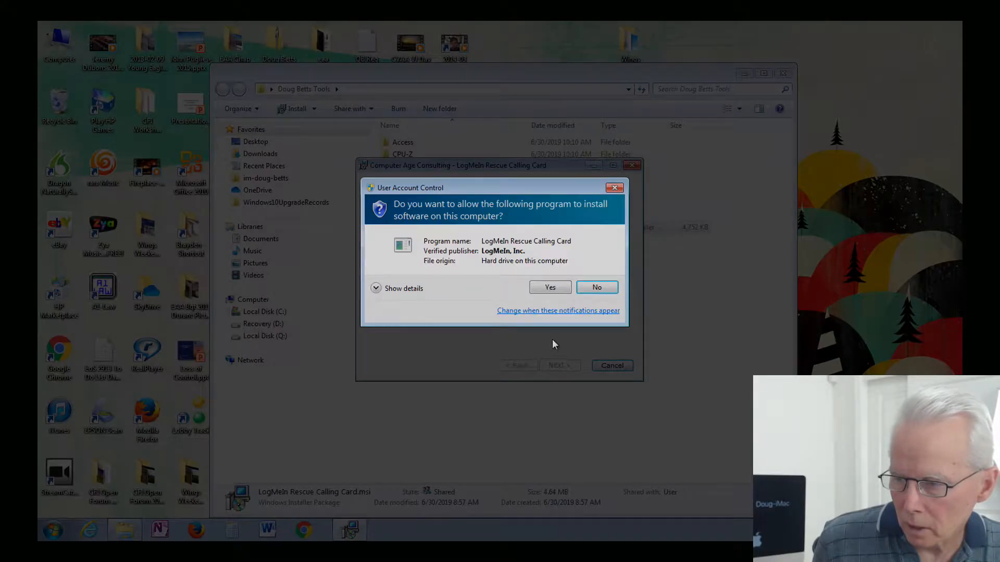
click(550, 292)
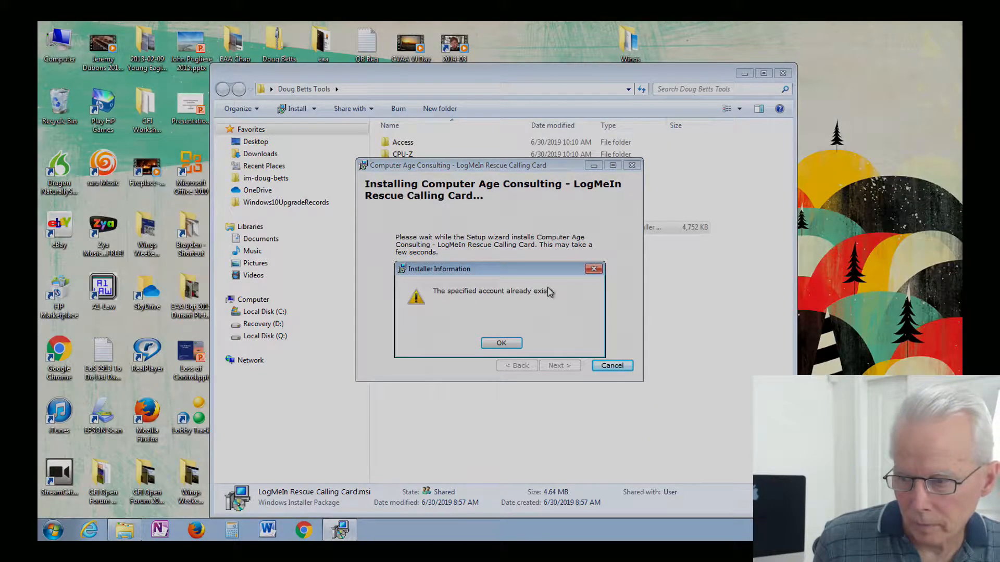
click(501, 344)
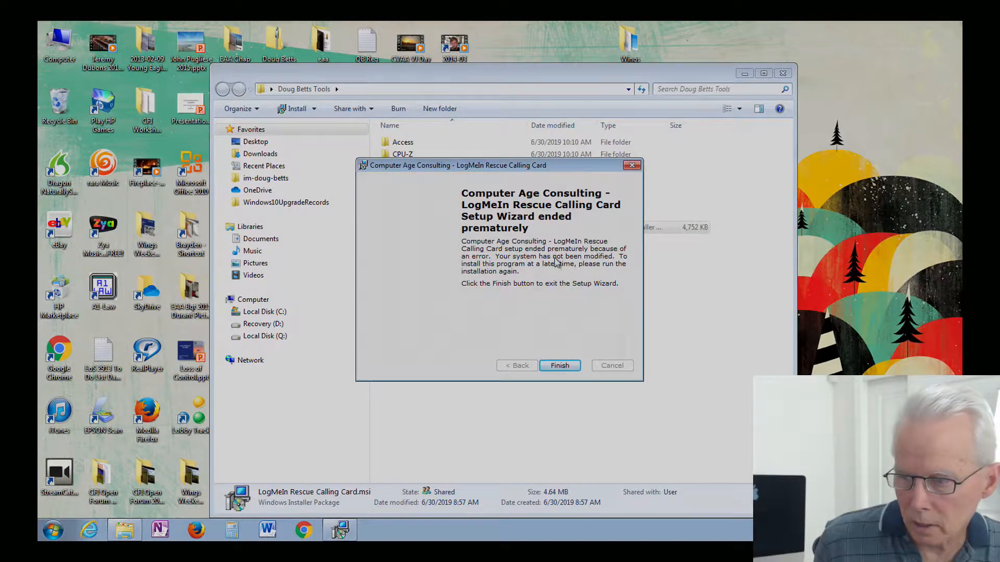
click(561, 365)
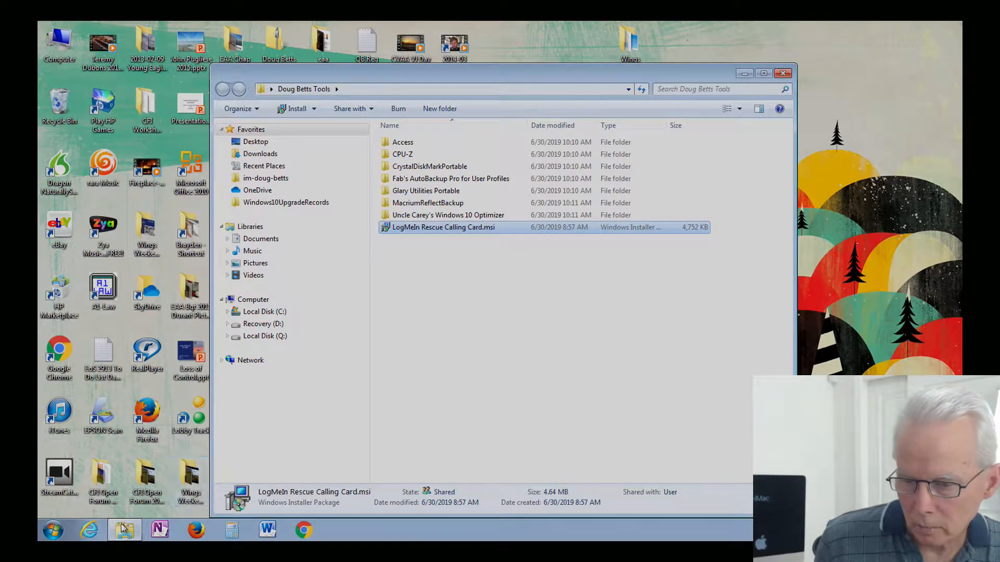
Step: Minimize the Doug Betts Tools window and jump to desktop icons starting with C
click(52, 527)
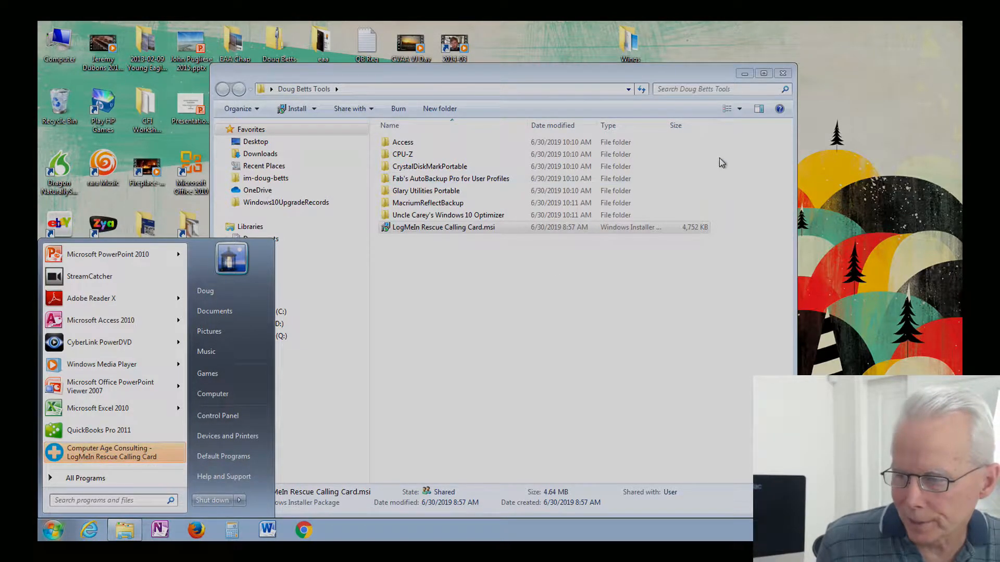
click(746, 75)
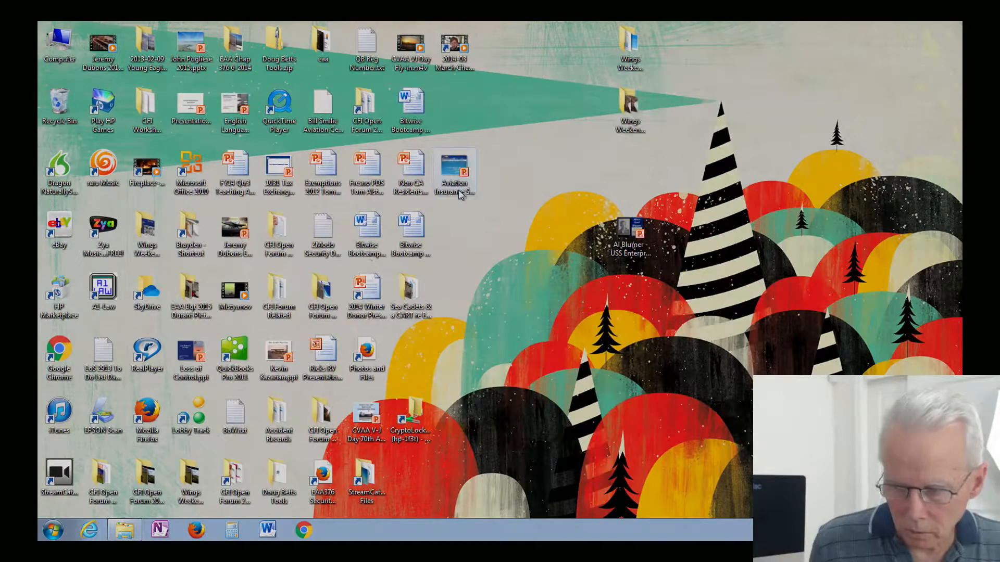
key(c)
key(c)
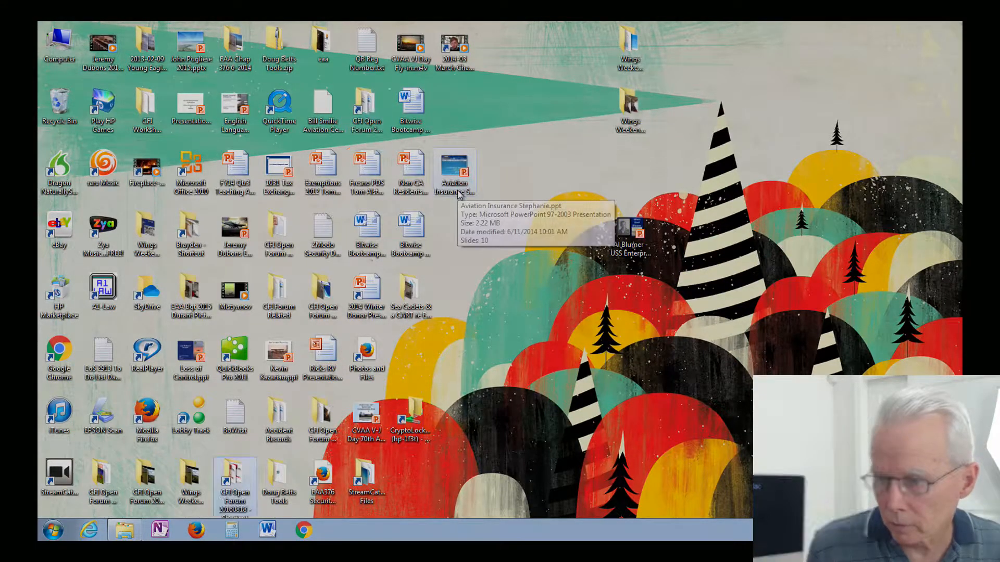
key(c)
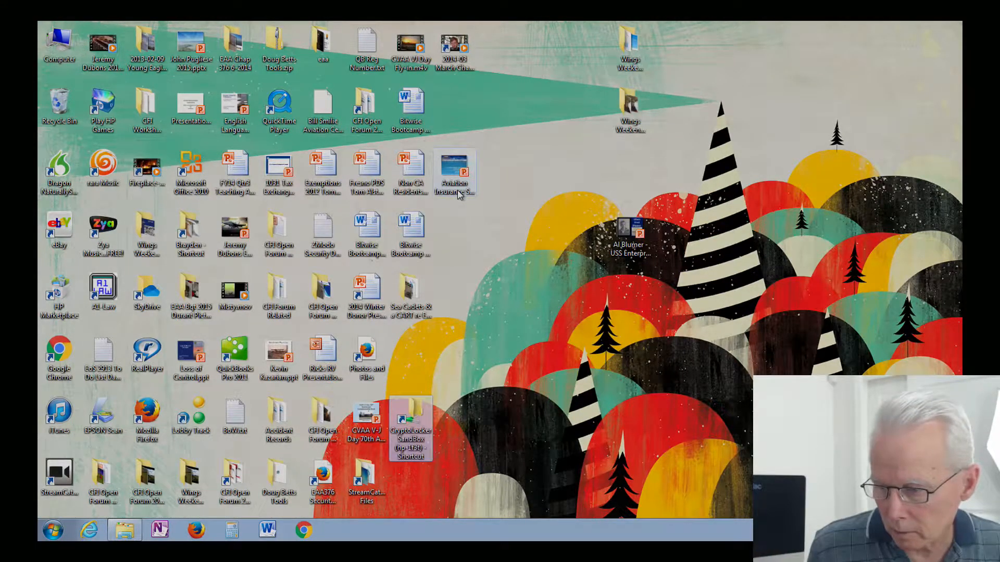
Step: Cycle through the C desktop icons to CFI Forum Related and CFI Open Forum
key(c)
key(c)
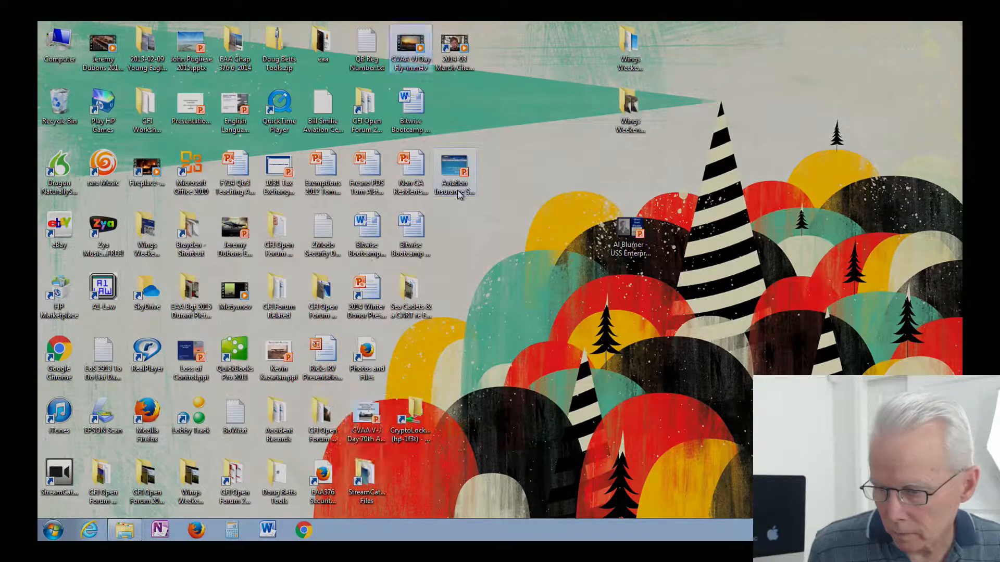
key(c)
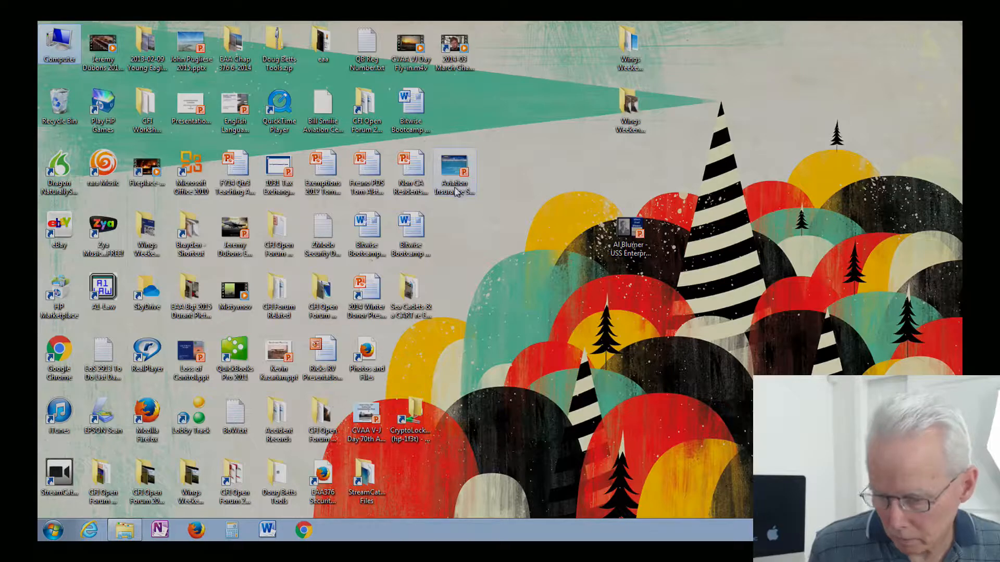
key(Right)
key(Right)
key(Left)
key(Left)
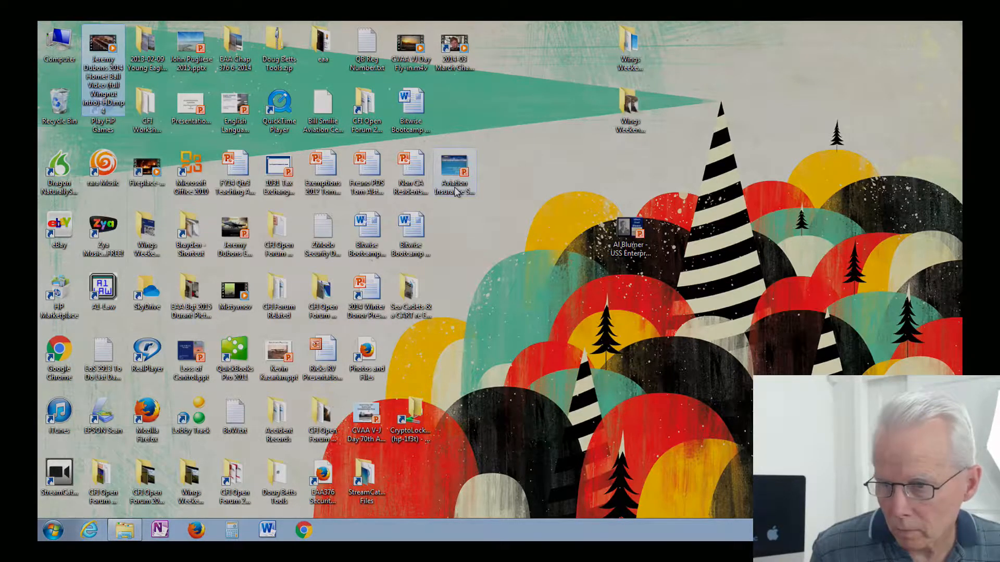
key(c)
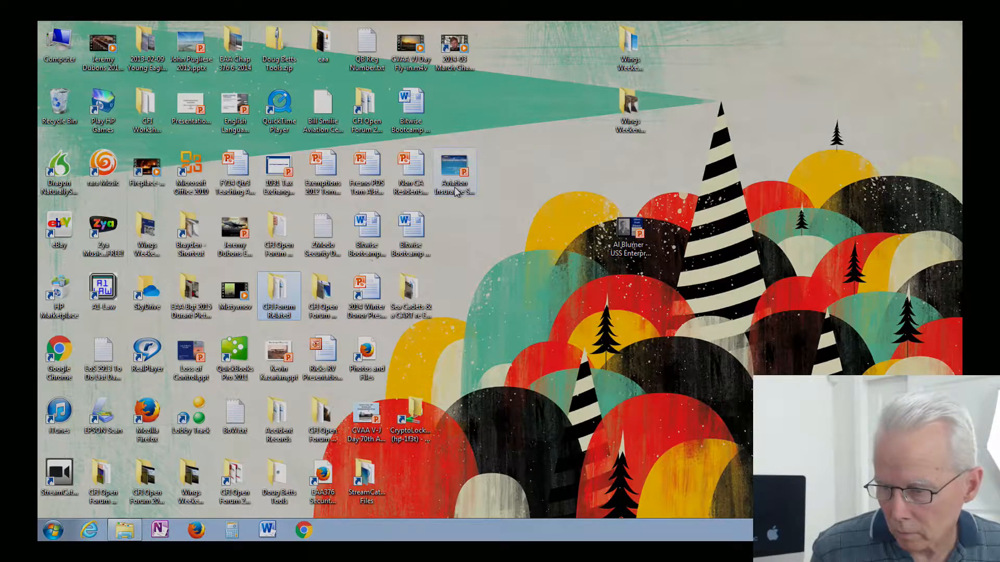
key(c)
key(c)
key(c)
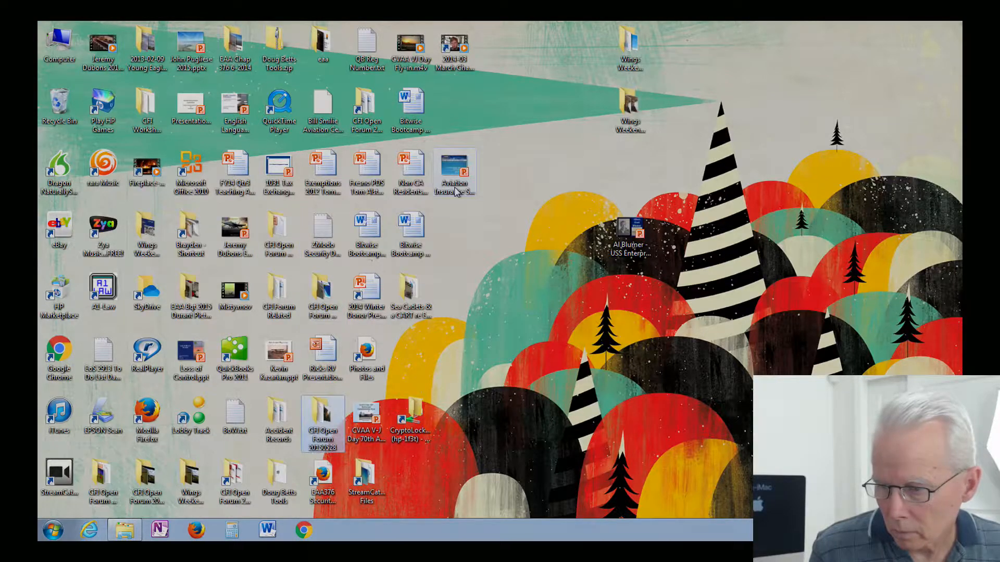
key(c)
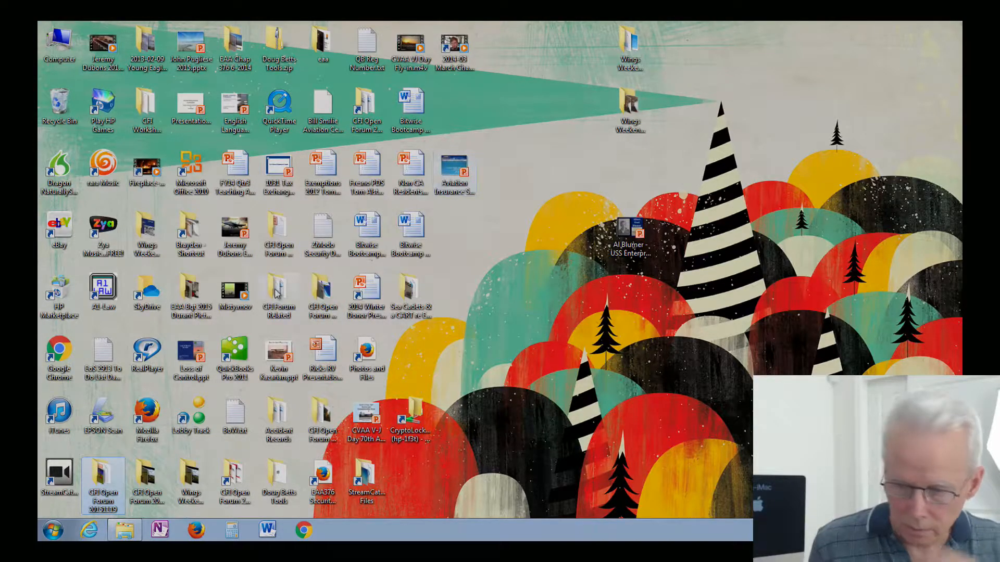
Step: Browse All Programs, then return to the recent list showing the Computer Age Consulting - LogMeIn Rescue Calling Card entry
click(53, 530)
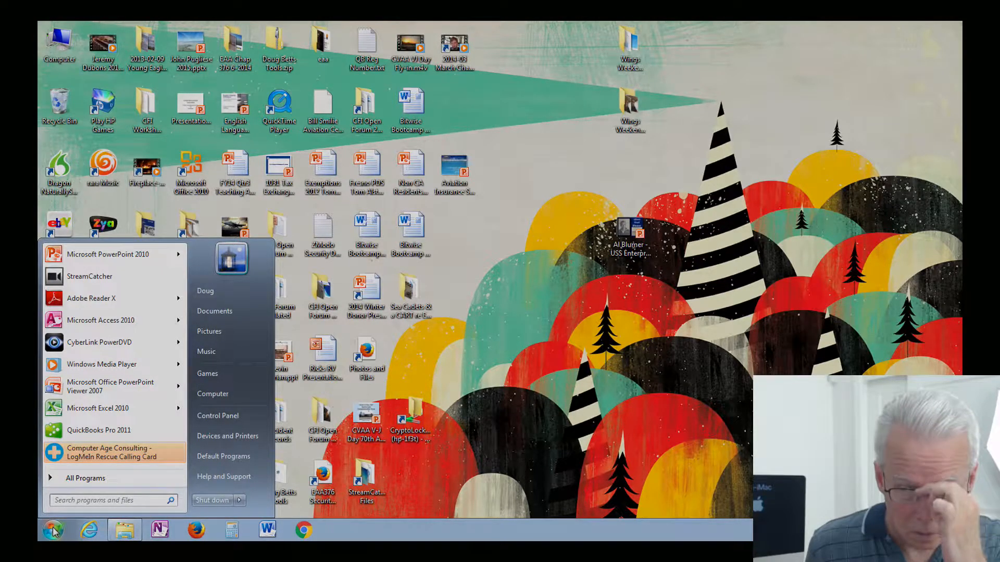
click(78, 478)
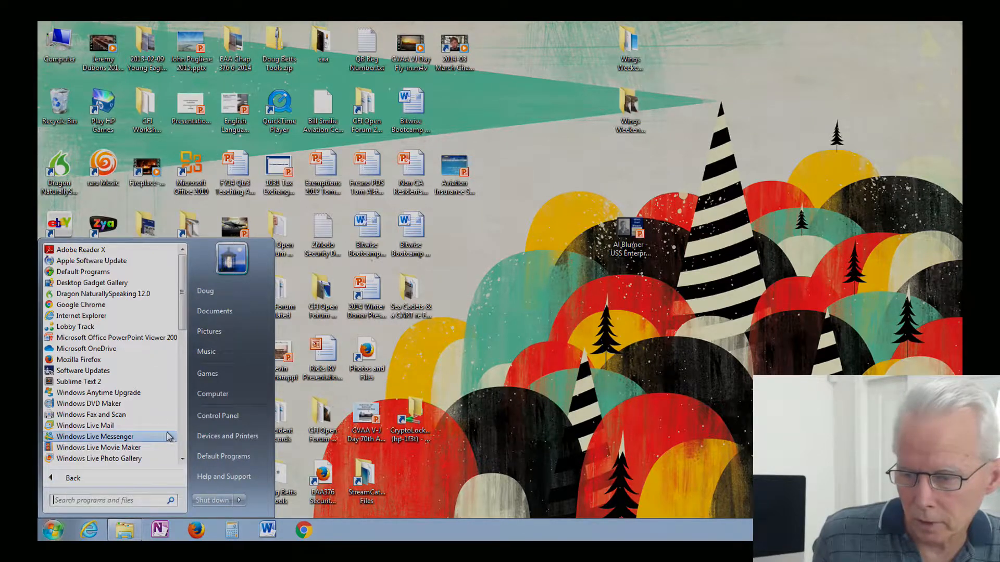
click(183, 459)
click(183, 459)
click(182, 459)
scroll(182, 458, down, 9)
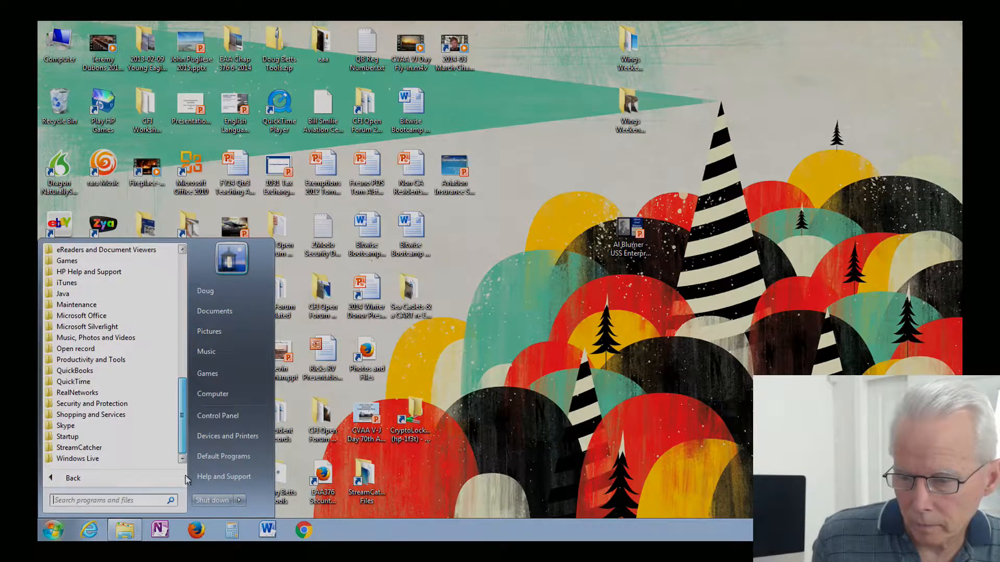
drag(182, 455, 184, 322)
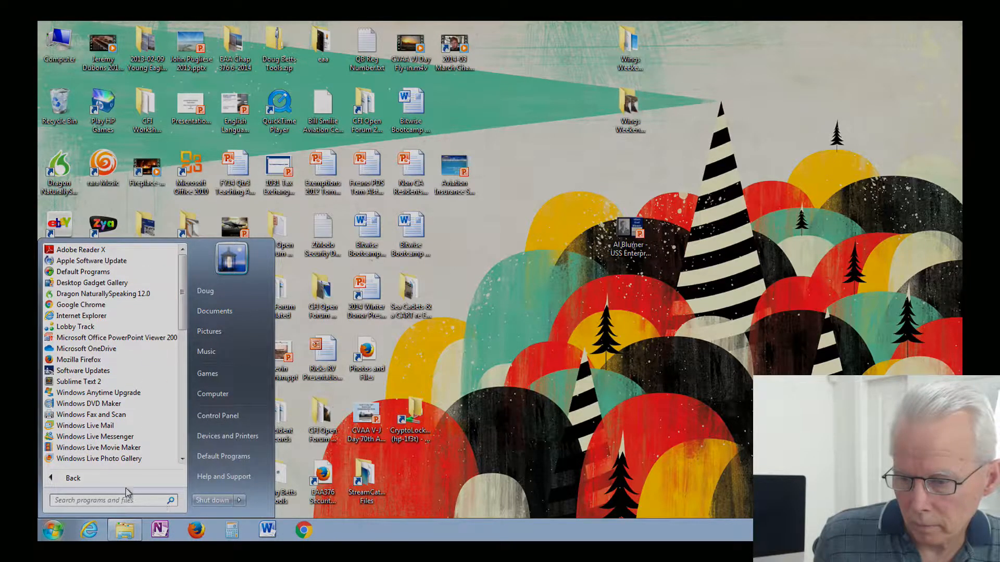
click(89, 477)
click(580, 452)
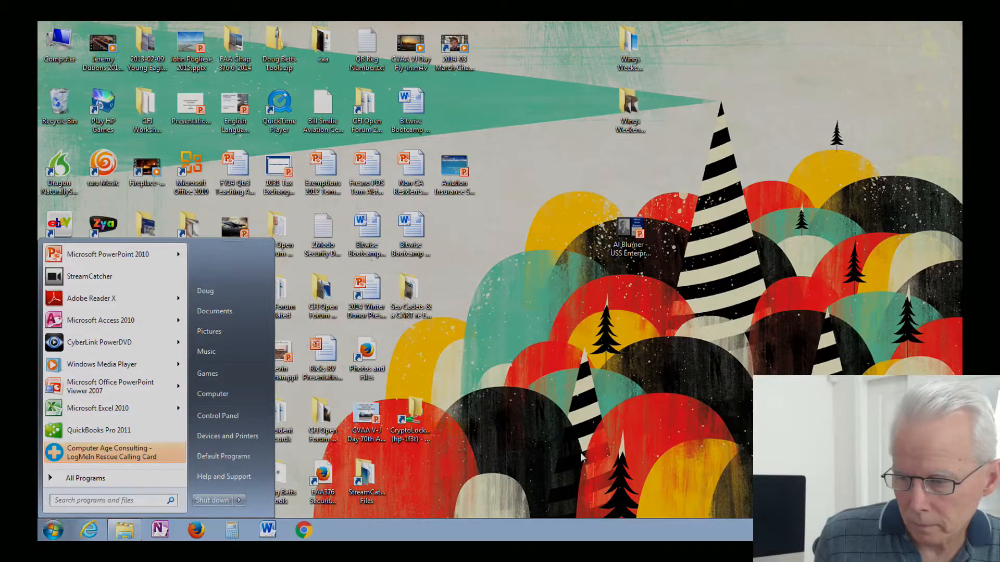
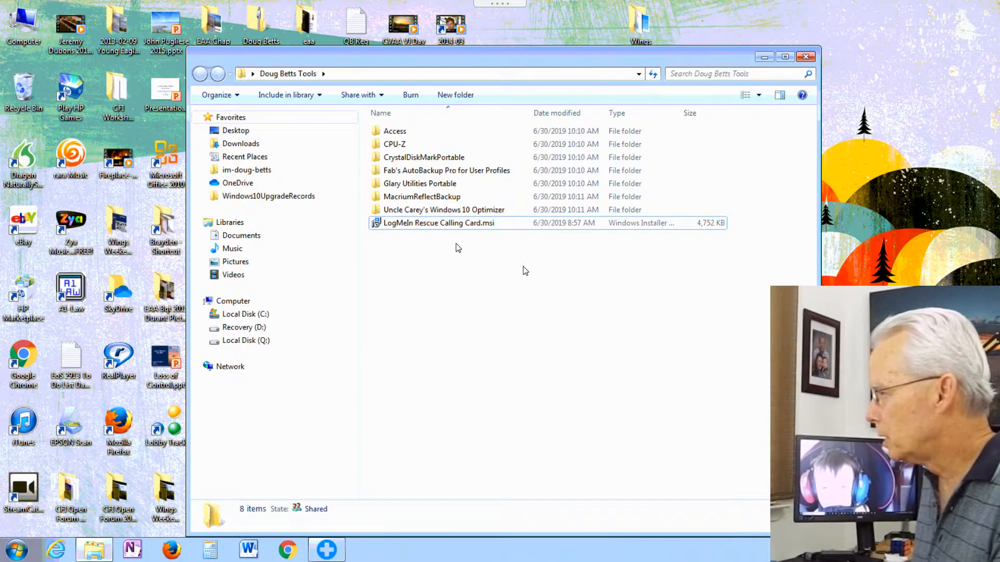
Step: Run LogMeIn Rescue Calling Card.msi and install to the default Program Files (x86) location
click(484, 226)
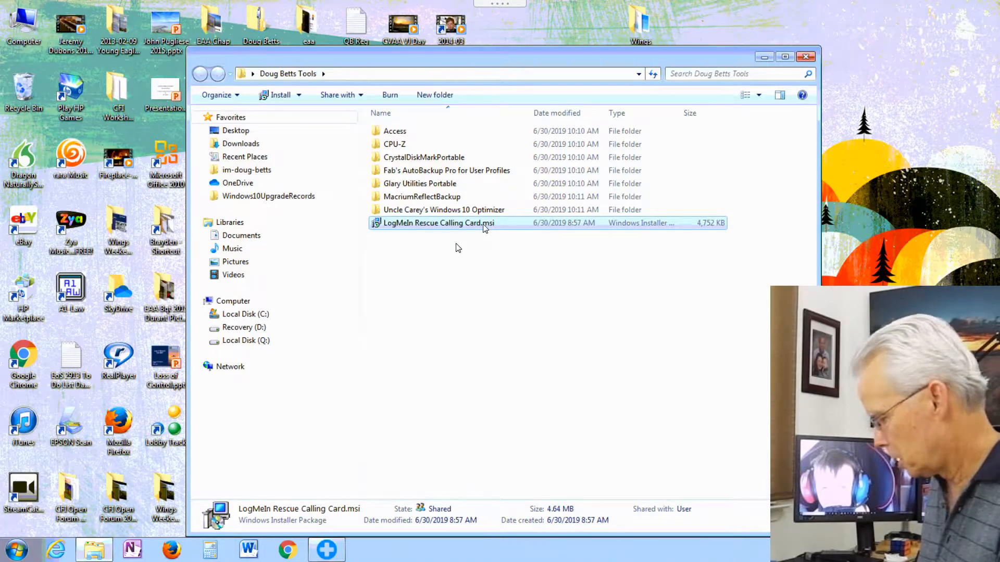
double_click(483, 225)
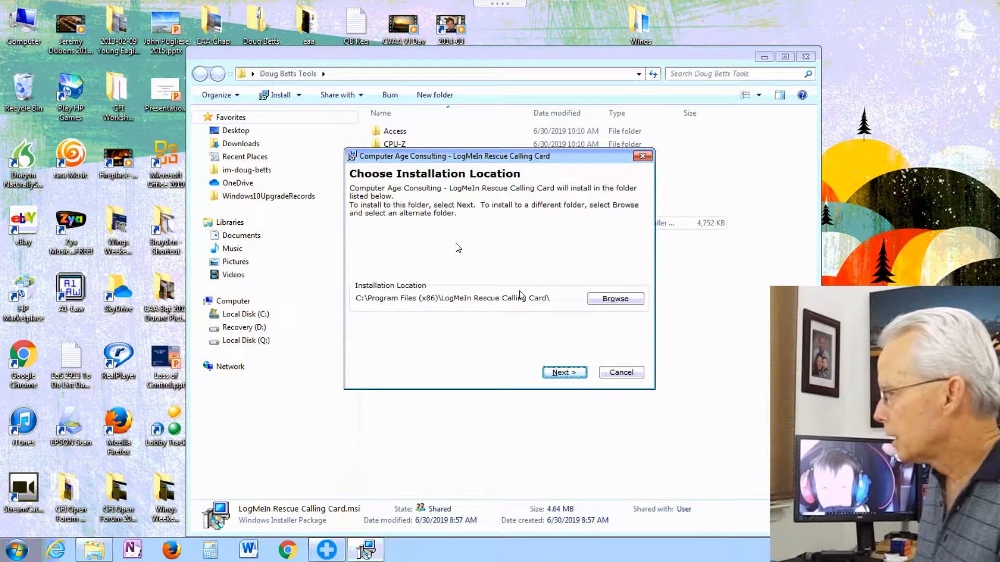
click(562, 373)
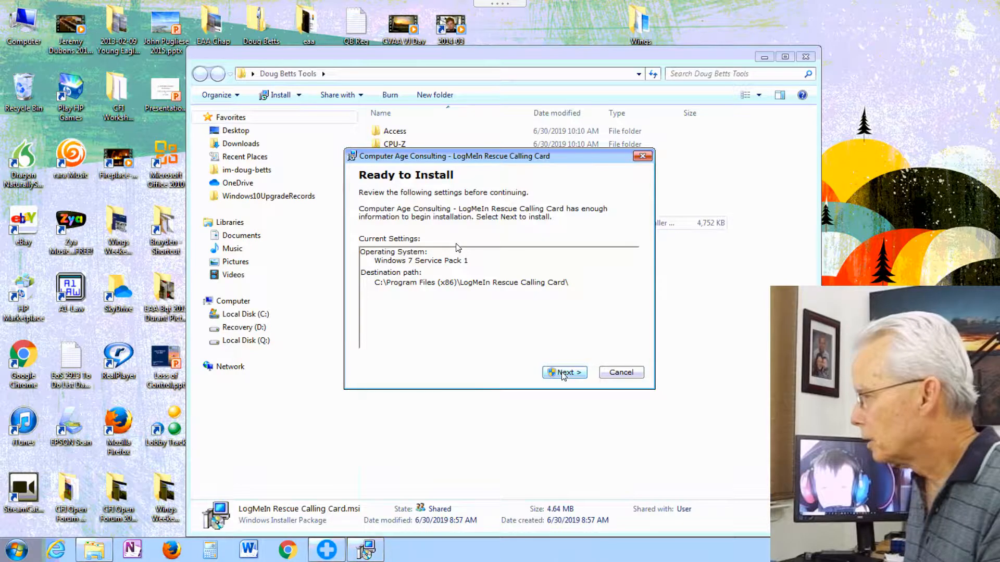
click(563, 373)
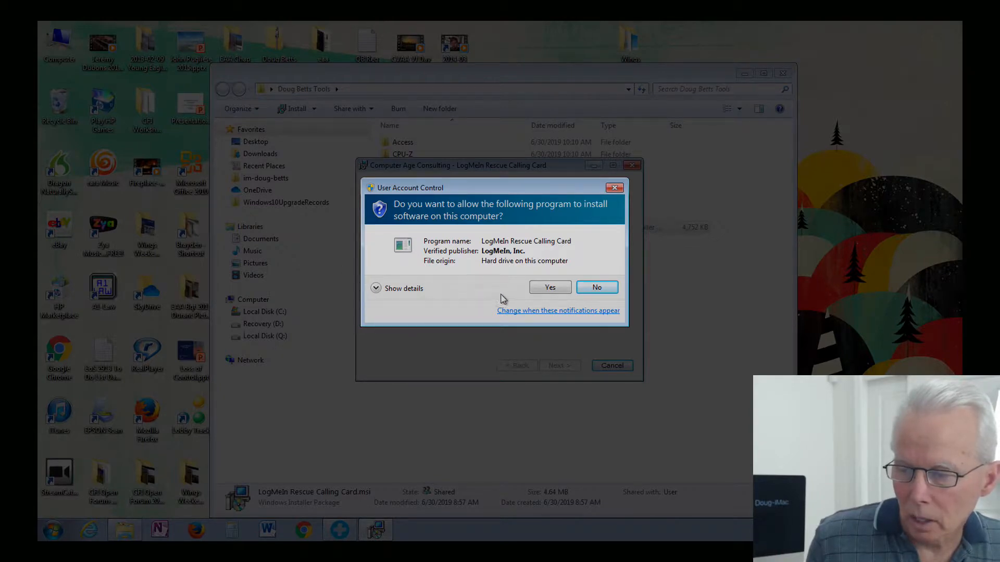
Step: Approve the UAC prompt and finish setup without launching the Calling Card
click(550, 291)
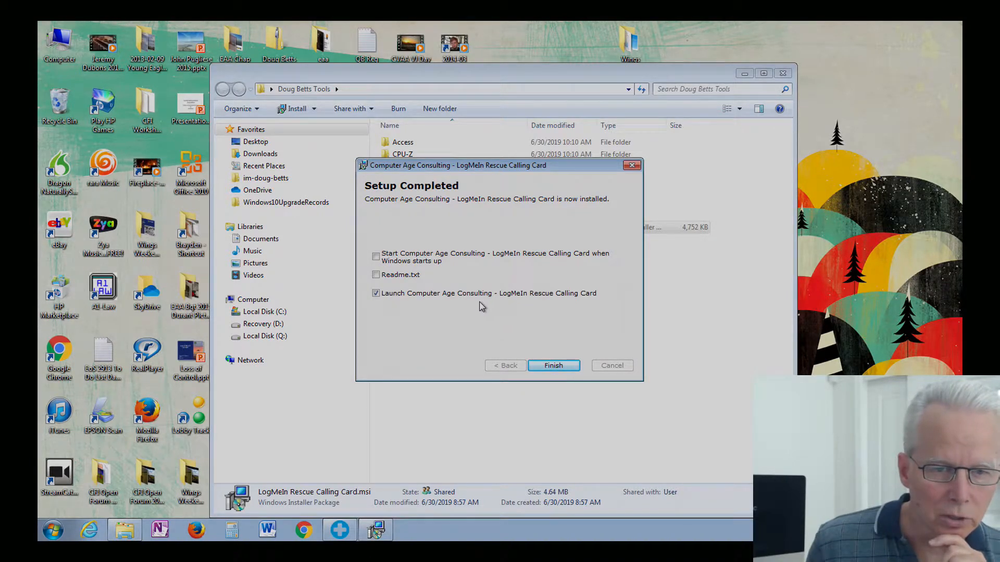
click(376, 294)
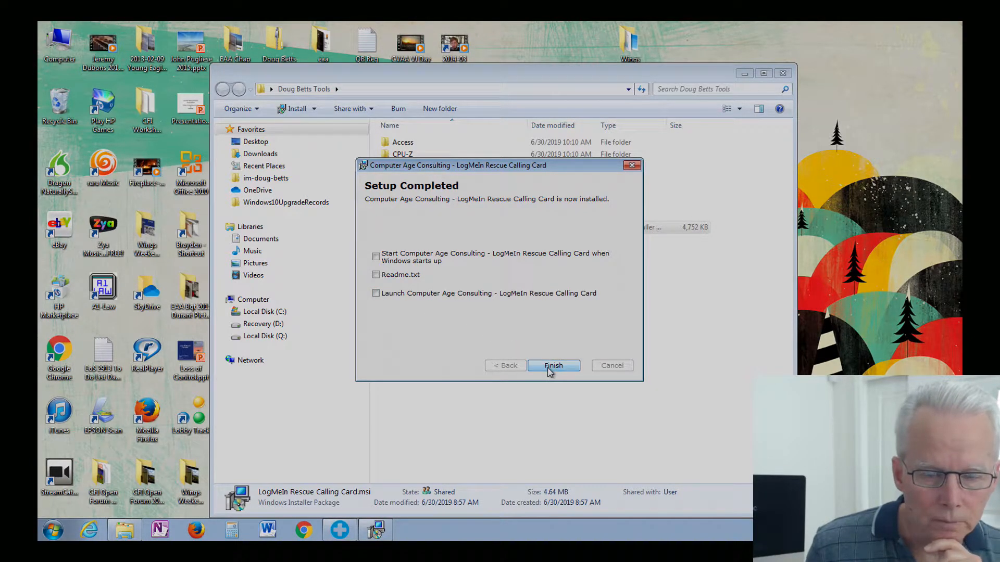
click(548, 369)
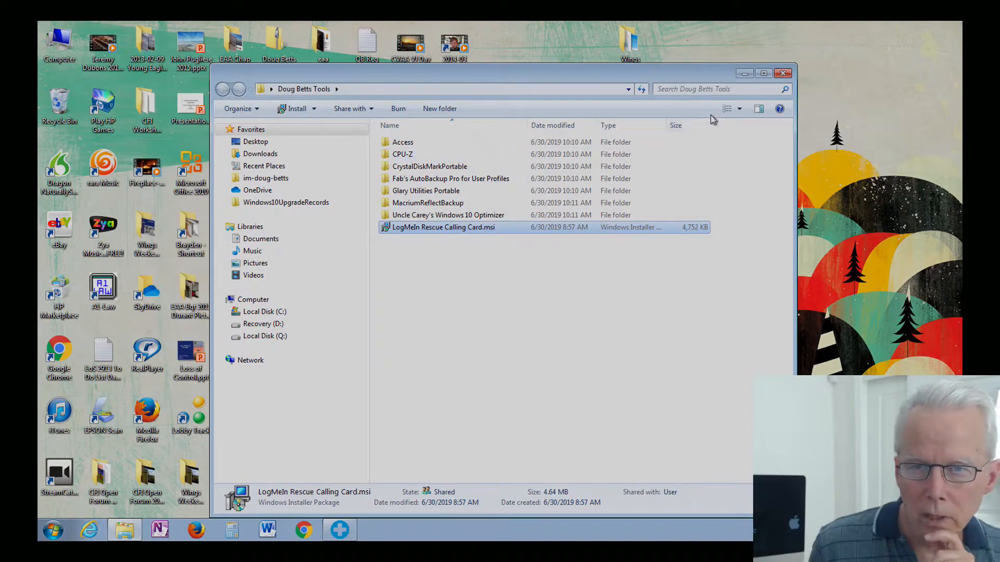
Step: Minimize the tools folder Explorer window to reveal the desktop
click(743, 74)
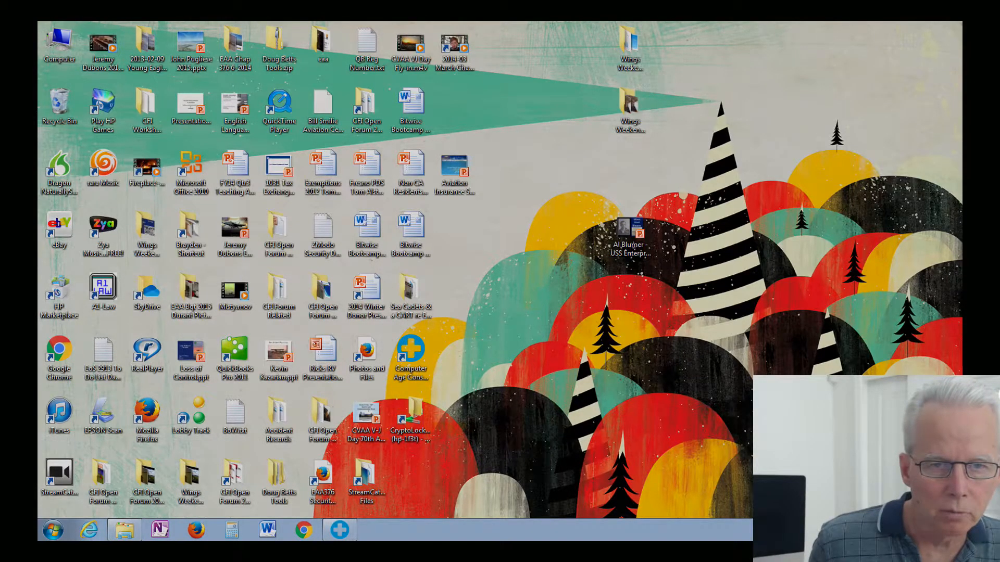
Step: Cycle through the desktop icons starting with C to find the Computer Age Consulting Calling Card shortcut
click(451, 175)
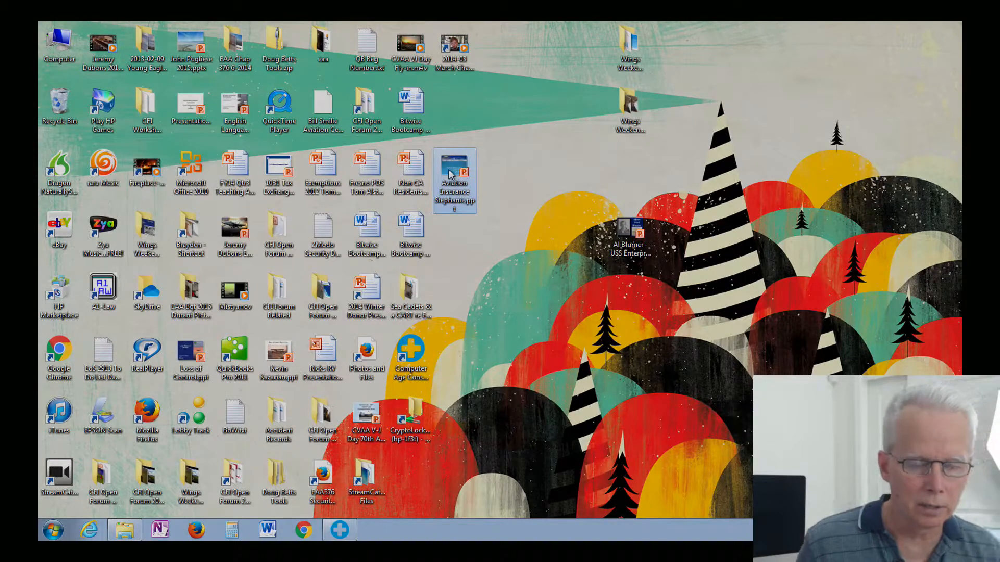
key(c)
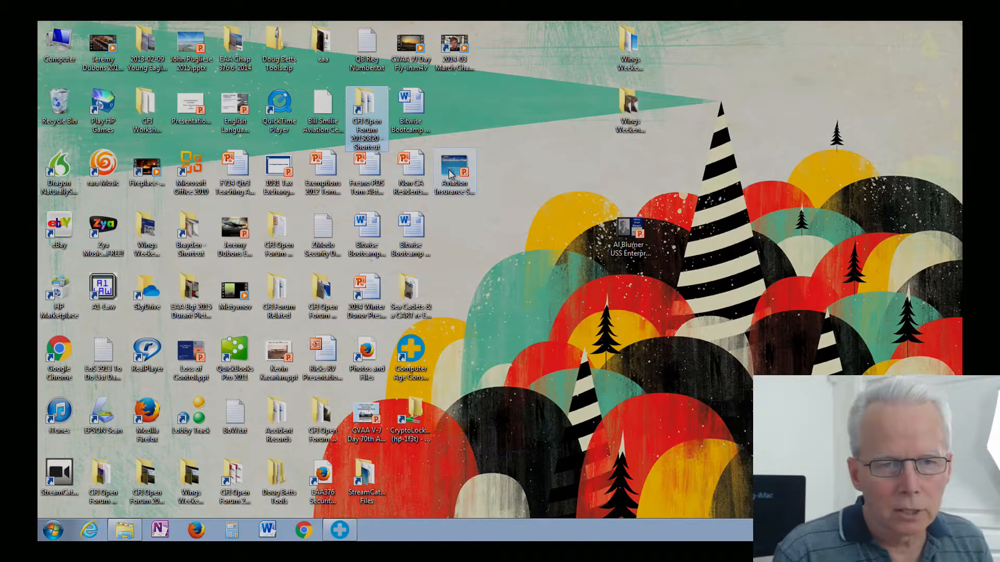
key(c)
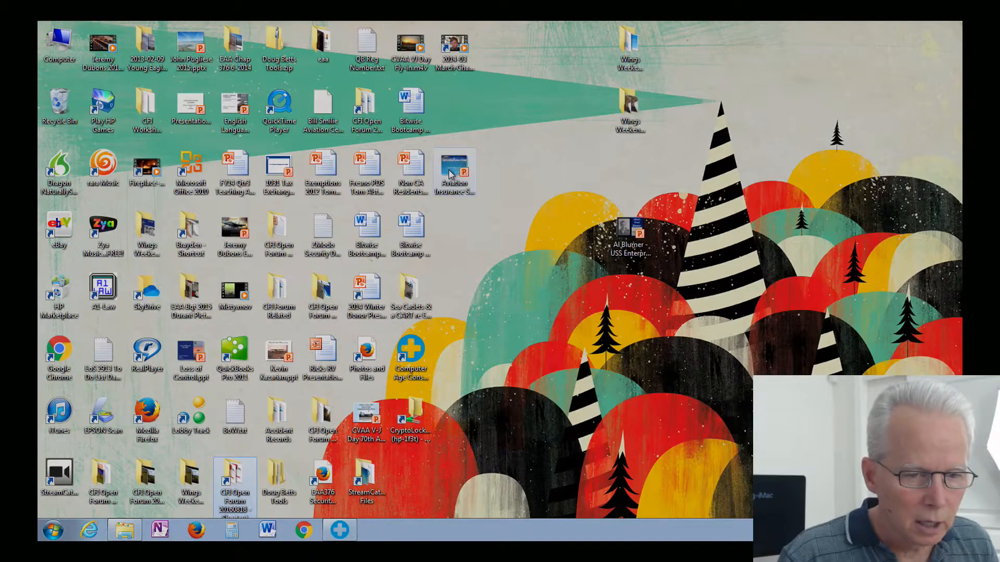
key(c)
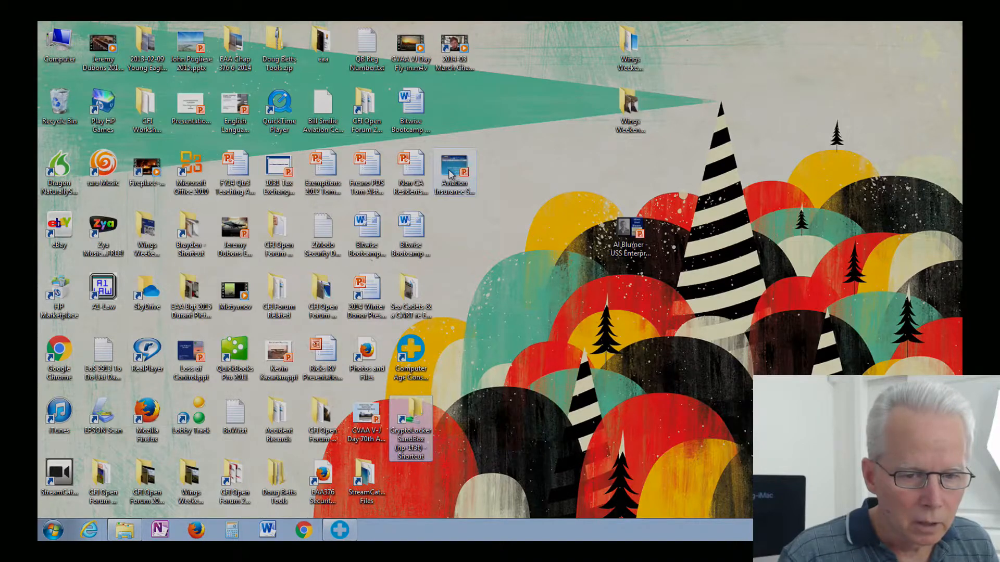
key(c)
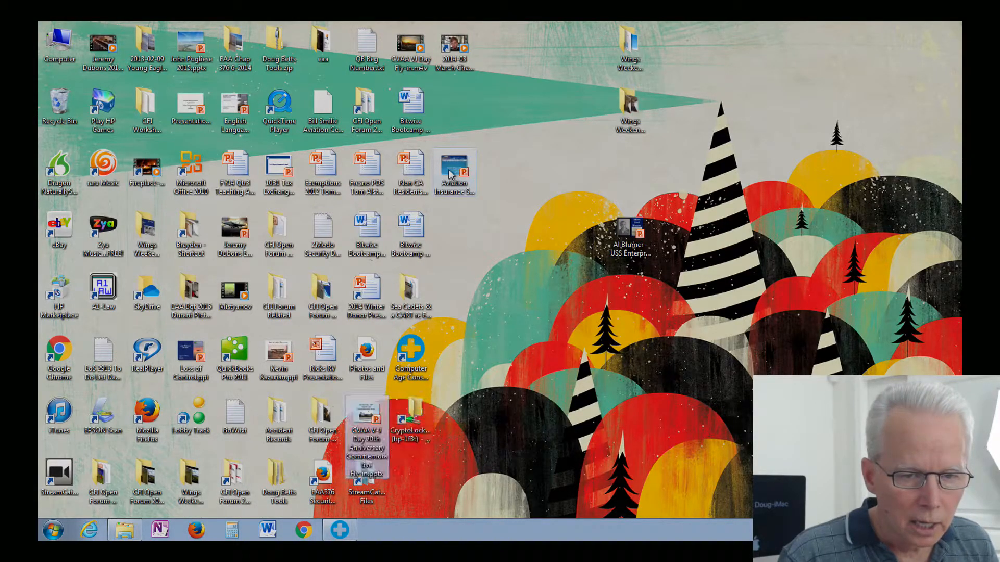
key(g)
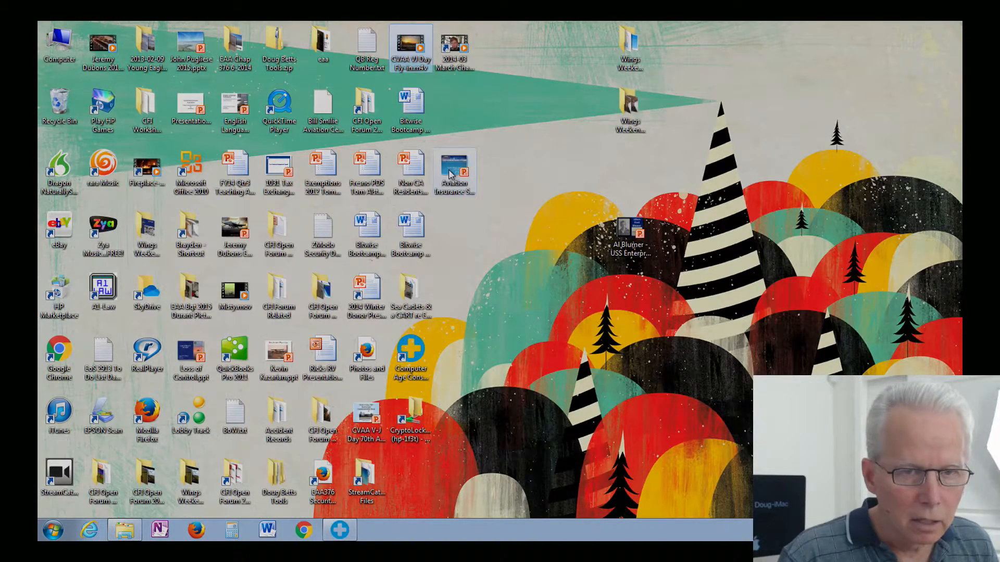
key(c)
key(c)
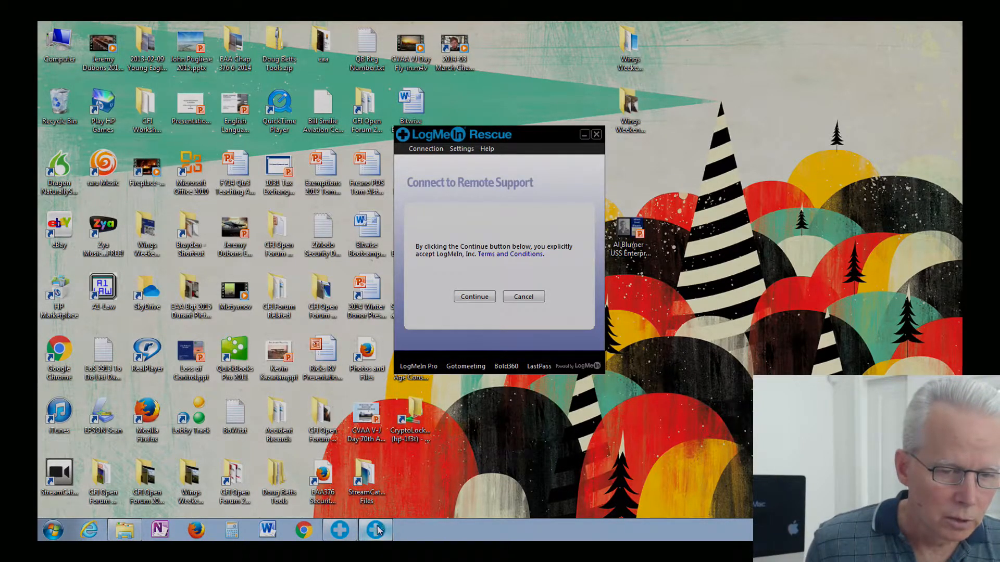
mouse_move(378, 530)
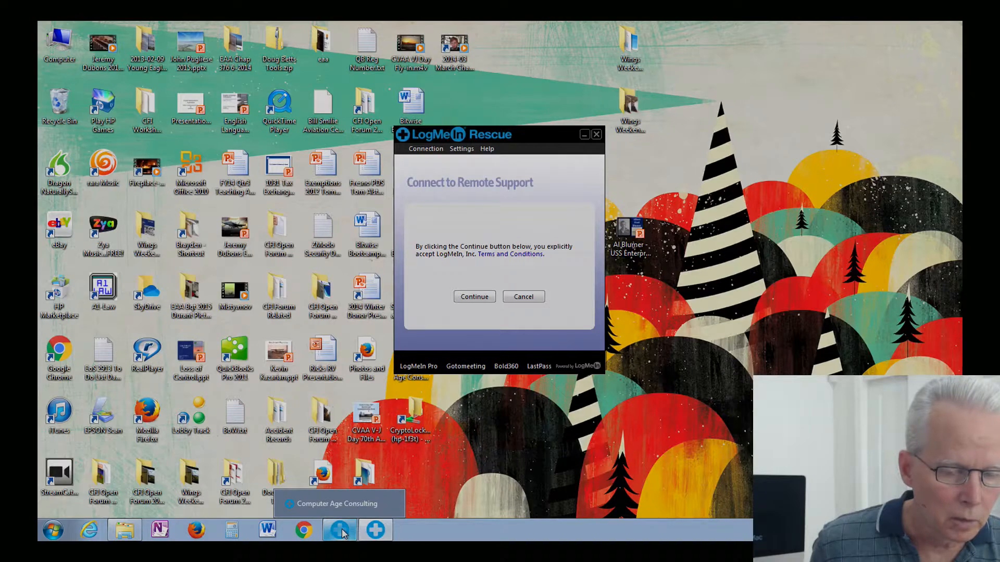
right_click(380, 529)
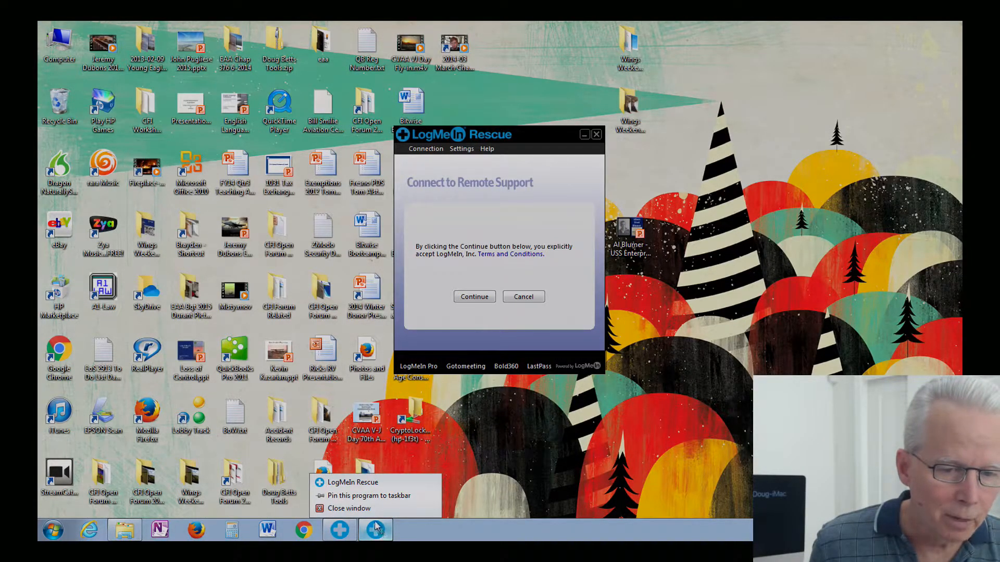
click(366, 496)
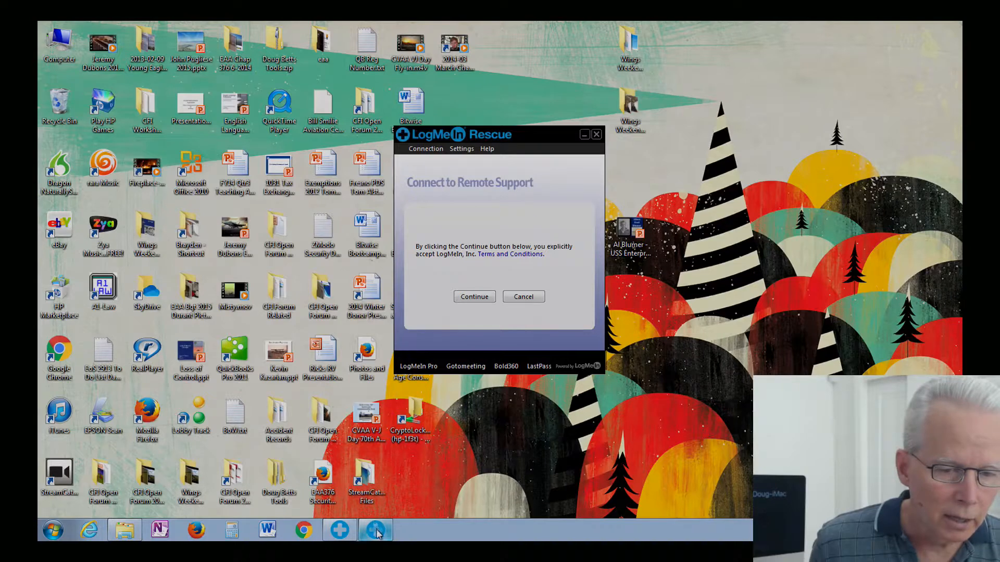
mouse_move(377, 532)
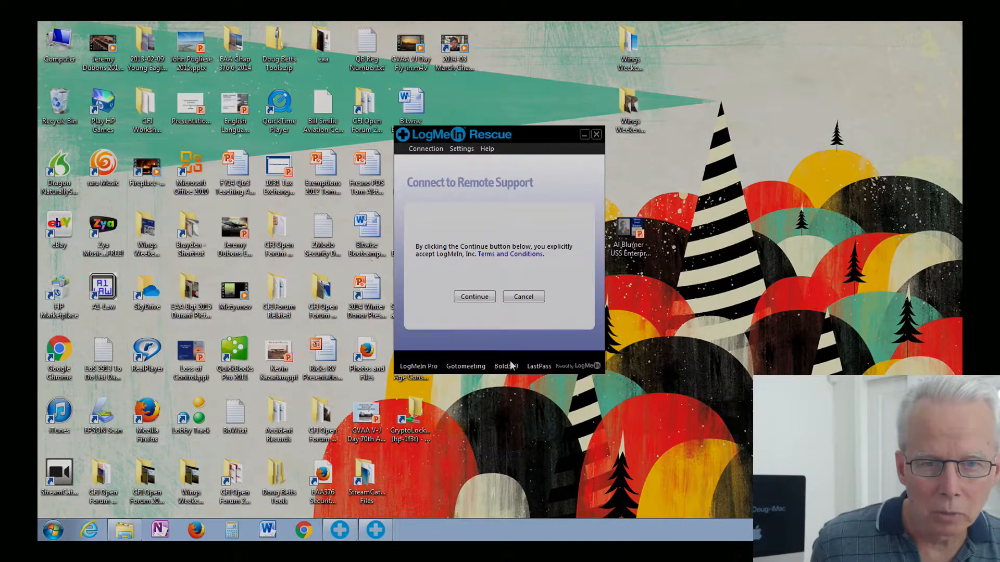
click(523, 298)
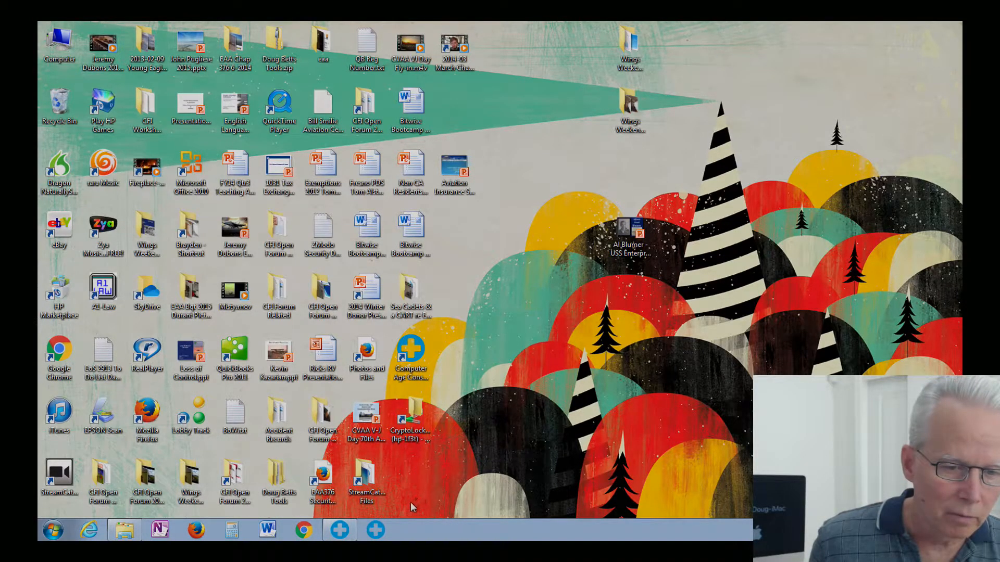
click(377, 531)
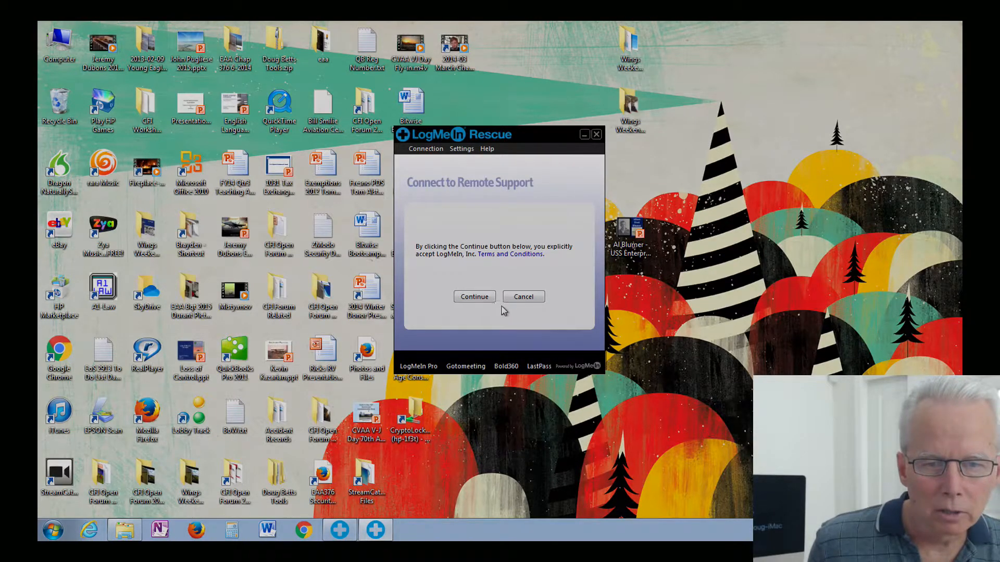
Step: Cancel the duplicate Connect to Remote Support prompt and restore the Computer Age Consulting chat window
click(519, 298)
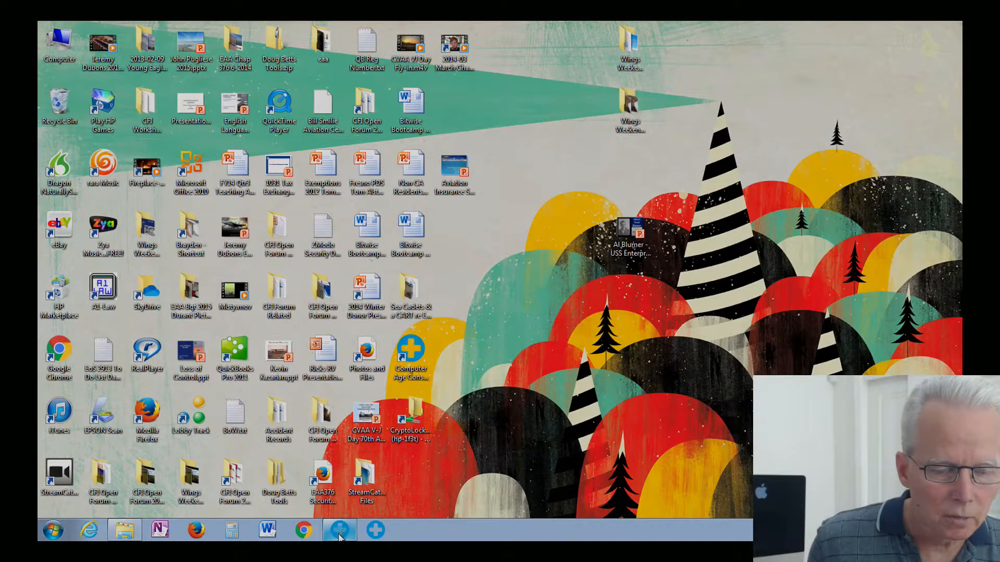
mouse_move(339, 536)
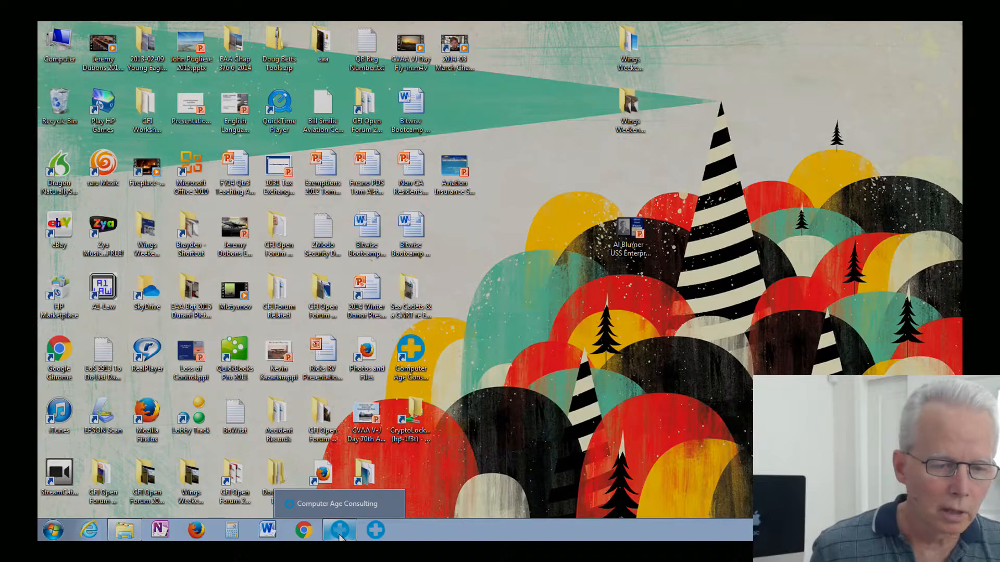
click(341, 538)
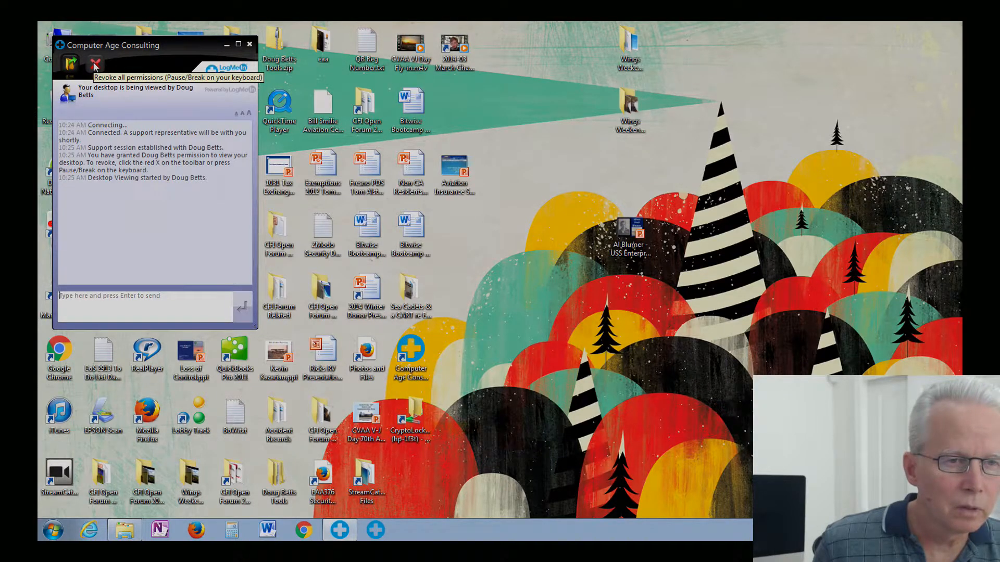
Step: Revoke all technician permissions with the red X toolbar button
click(95, 65)
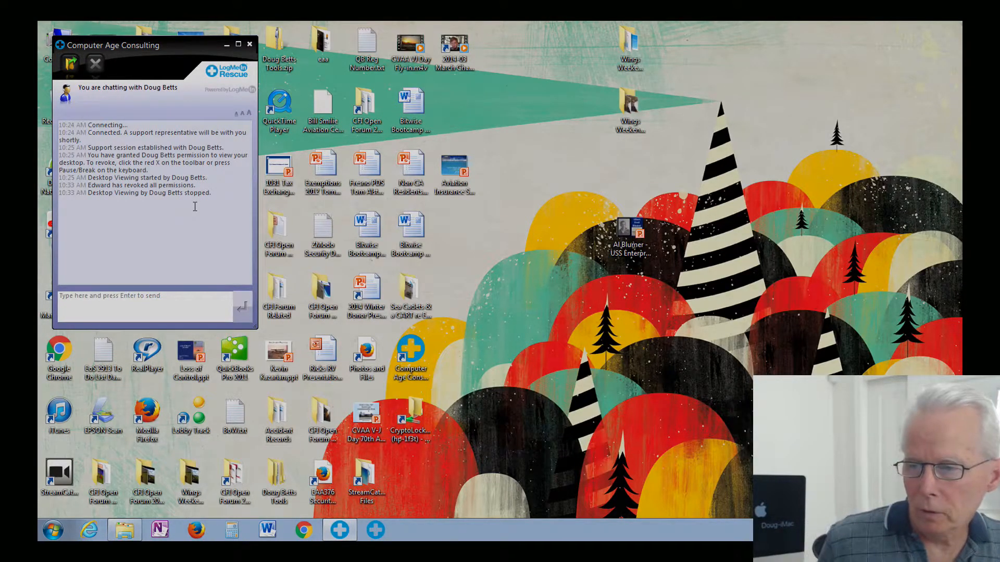
Step: Close the Calling Card window and confirm ending the support session
click(249, 44)
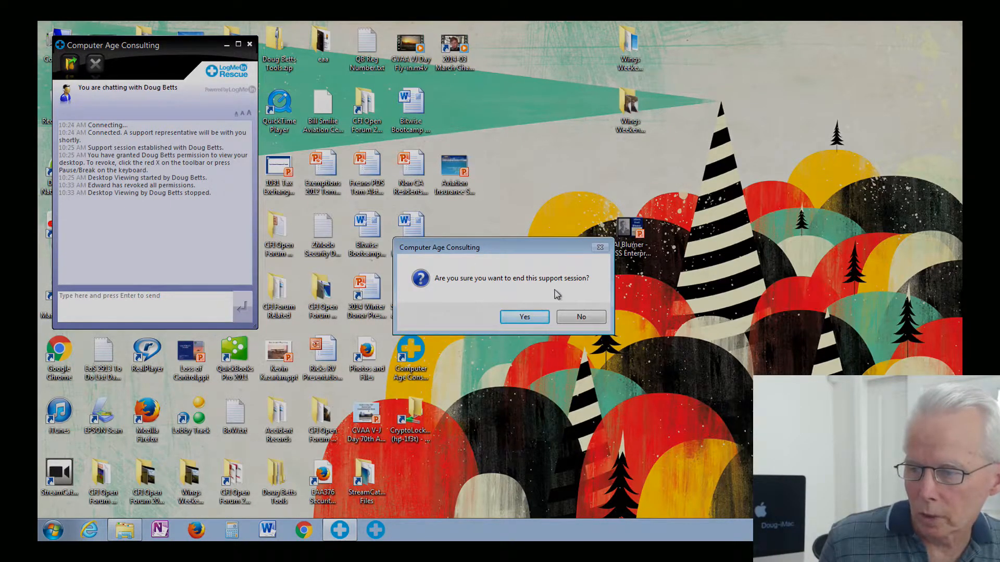
click(535, 318)
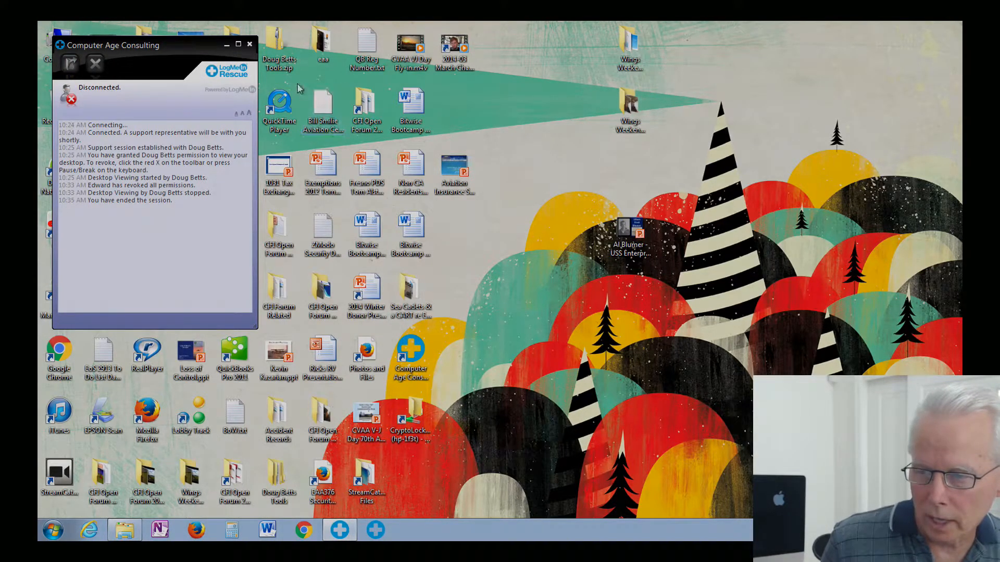
Step: Close the disconnected Calling Card window and End the closed session in the Technician Console
click(252, 48)
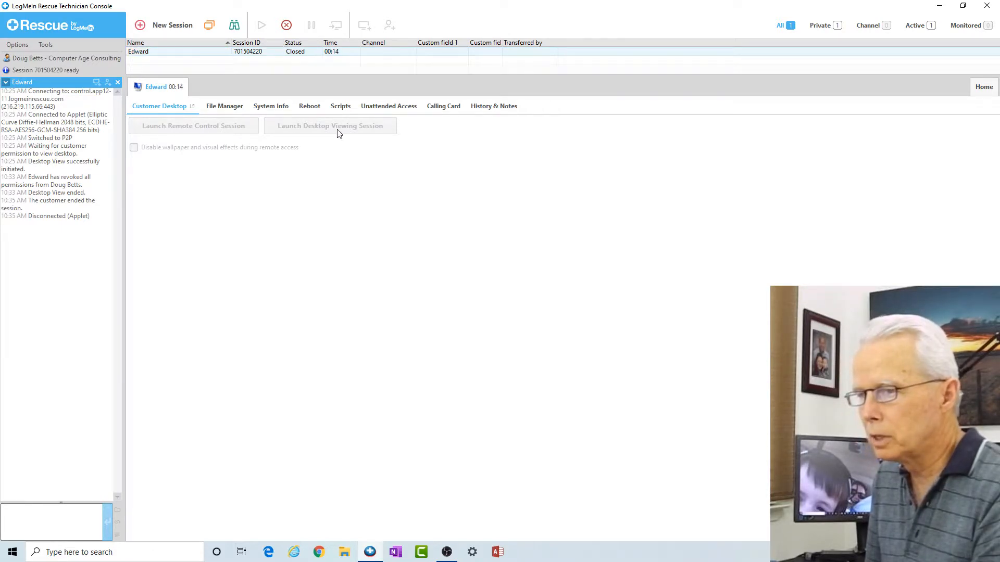
right_click(192, 49)
click(204, 65)
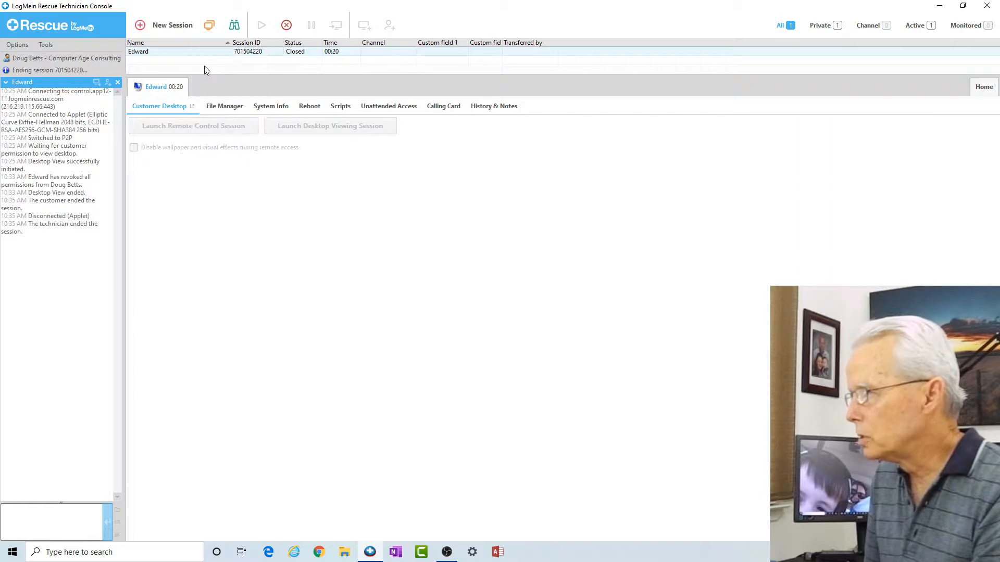